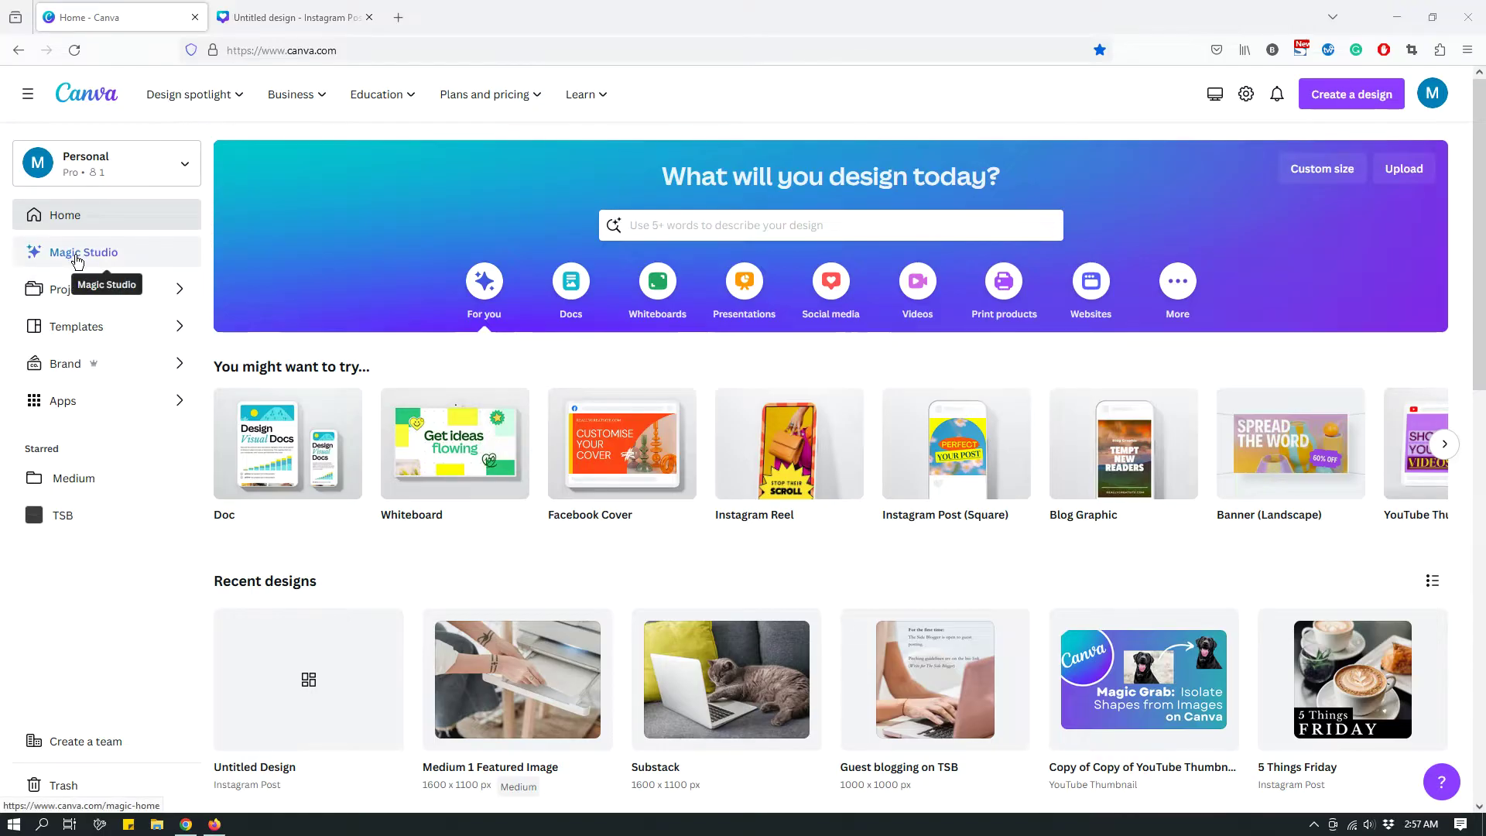
Step: Open Magic Studio and choose Magic Morph from the Transform your content section
{"action": "left_click", "coordinate": [77, 260]}
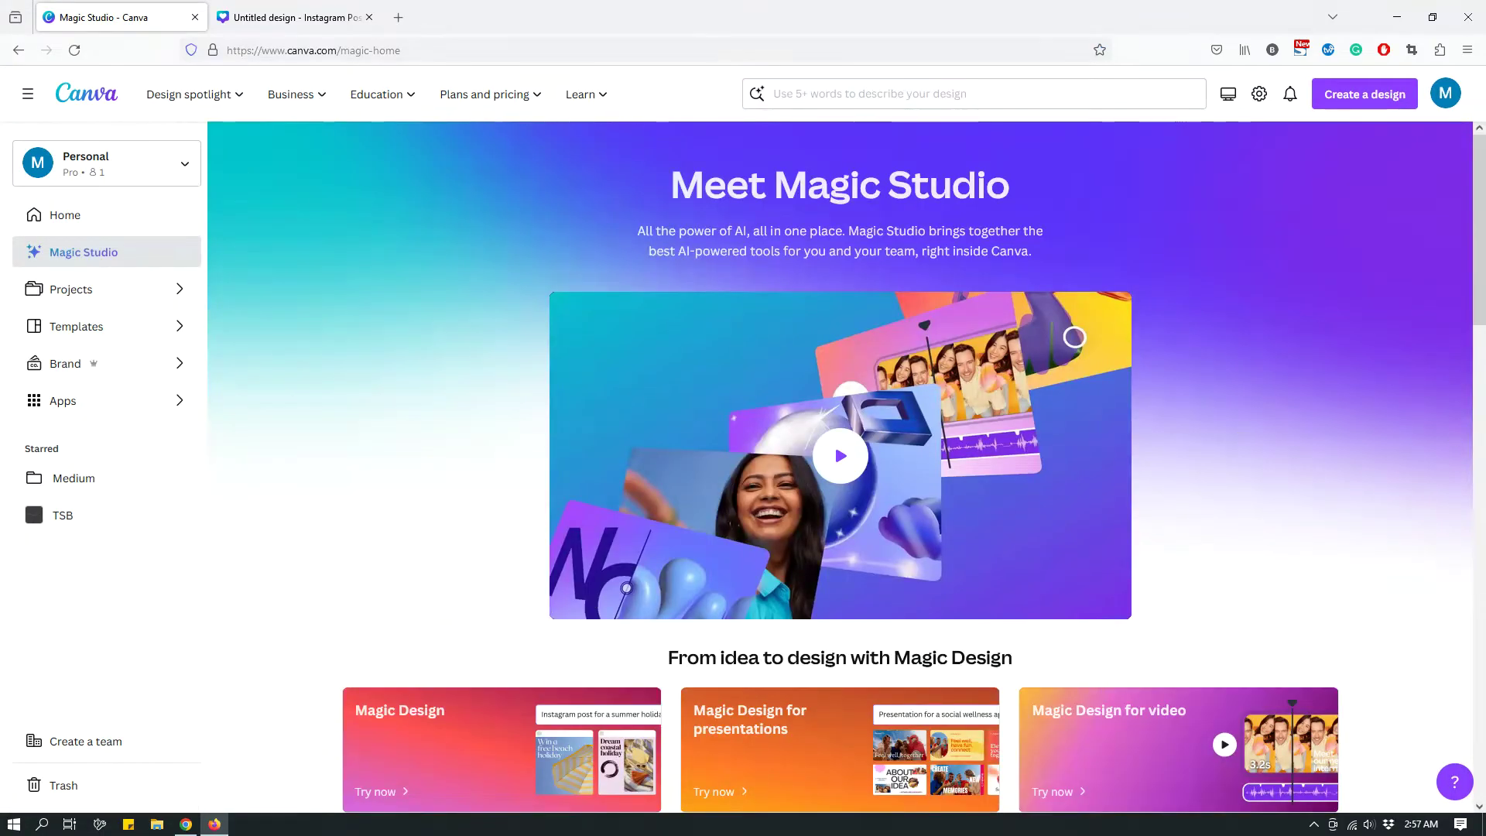
{"action": "scroll", "coordinate": [1328, 509], "scroll_direction": "down", "scroll_amount": 3}
{"action": "scroll", "coordinate": [1328, 509], "scroll_direction": "down", "scroll_amount": 5}
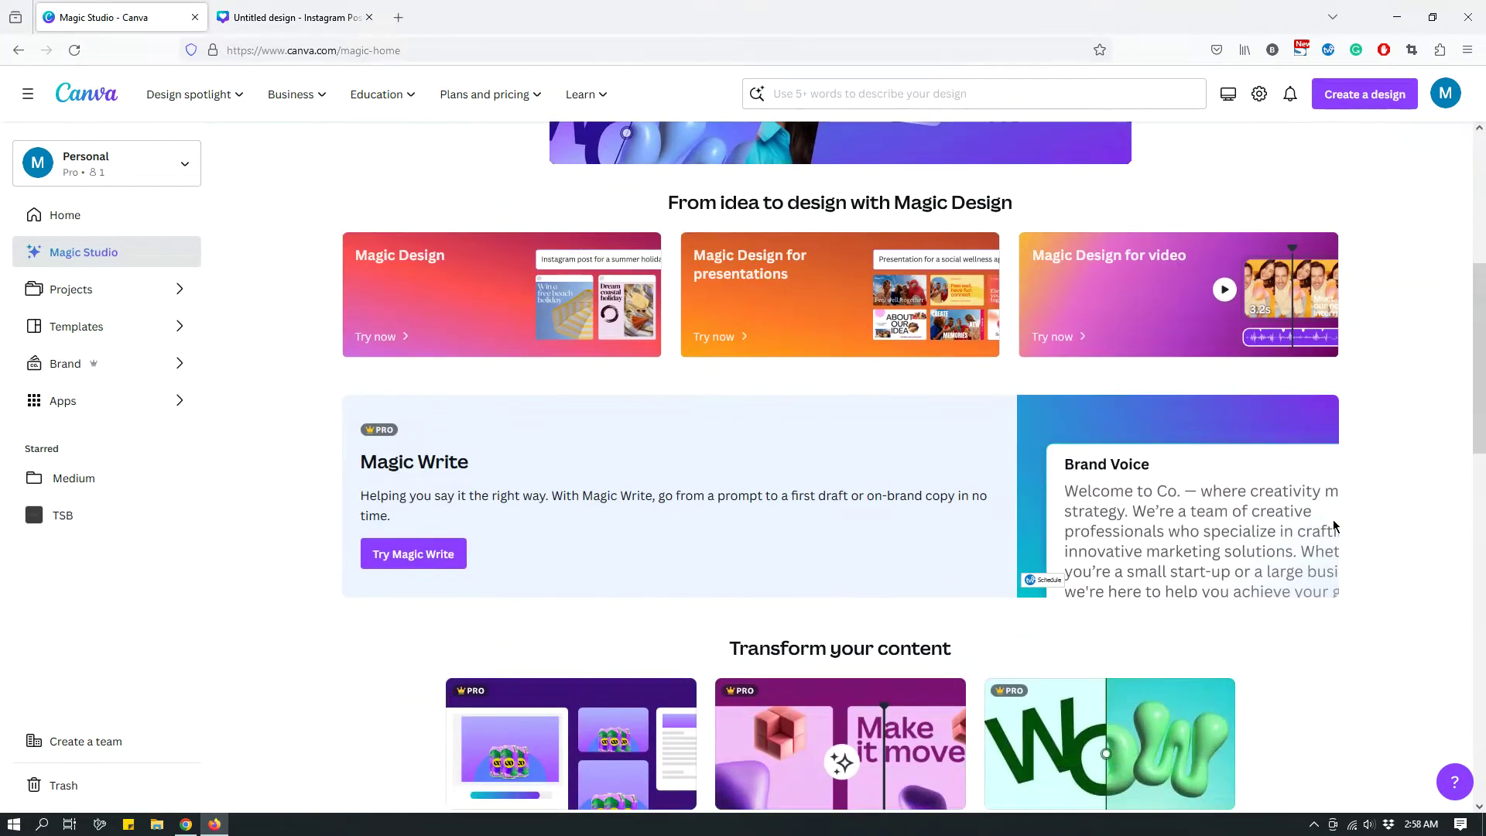
{"action": "scroll", "coordinate": [1326, 580], "scroll_direction": "down", "scroll_amount": 1}
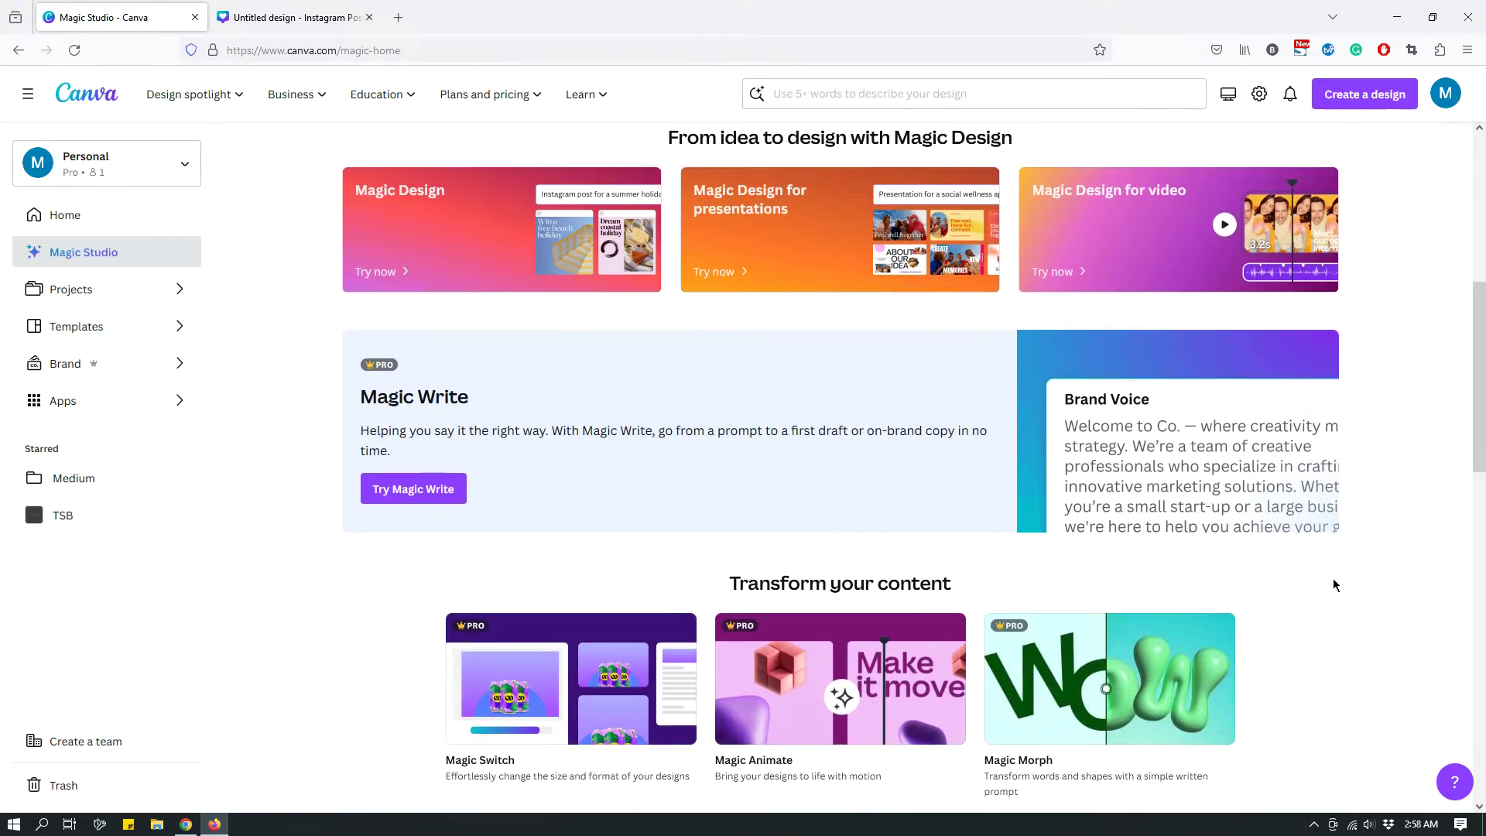
{"action": "scroll", "coordinate": [1382, 547], "scroll_direction": "up", "scroll_amount": 4}
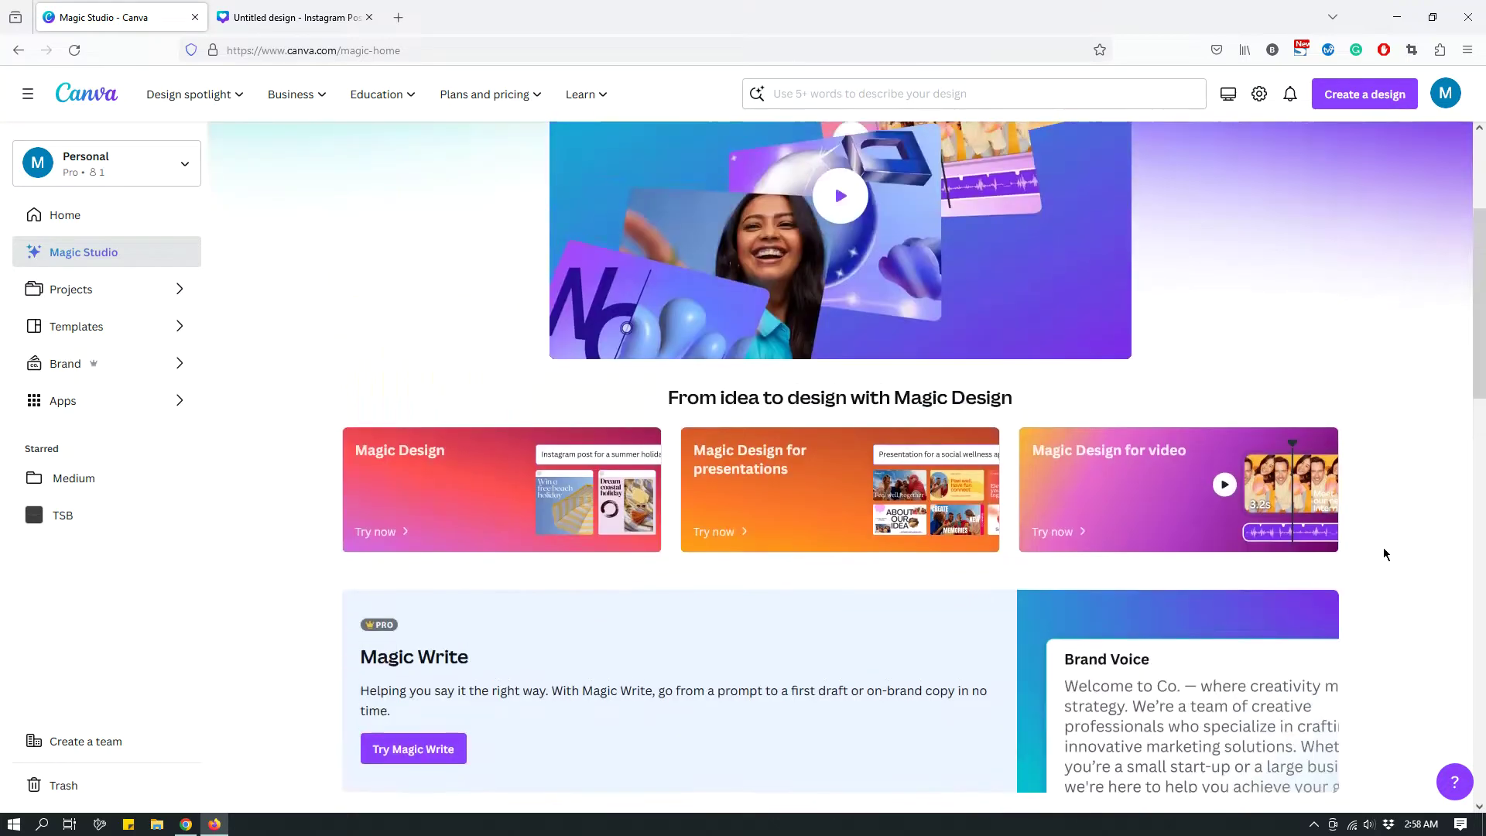
{"action": "scroll", "coordinate": [1380, 558], "scroll_direction": "down", "scroll_amount": 6}
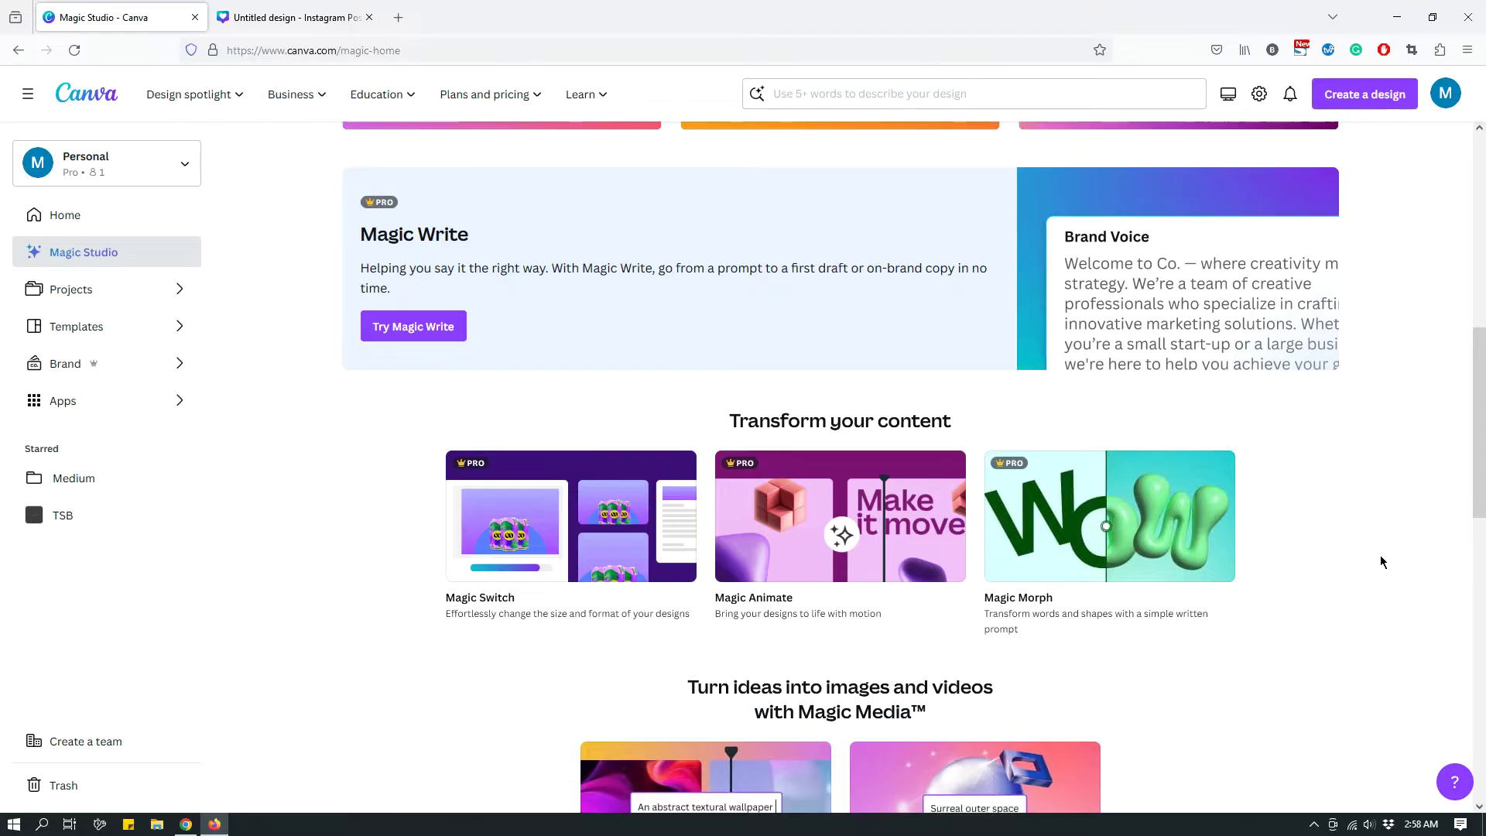
{"action": "left_click", "coordinate": [1014, 608]}
Step: Add an eight-point star to the blank Instagram Post and enlarge it to 421 by 421
{"action": "left_click", "coordinate": [269, 25]}
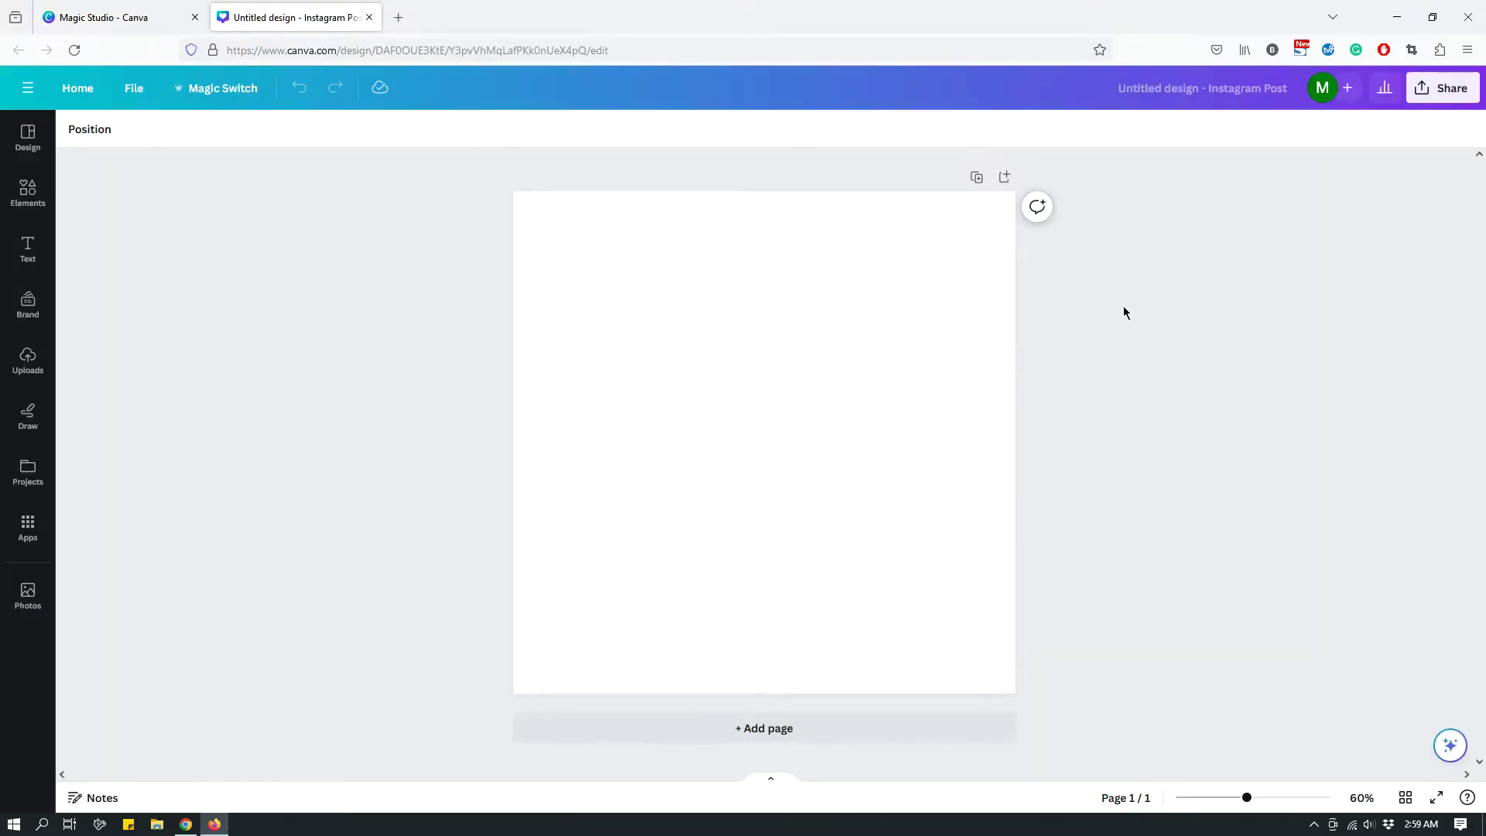
{"action": "left_click", "coordinate": [794, 408]}
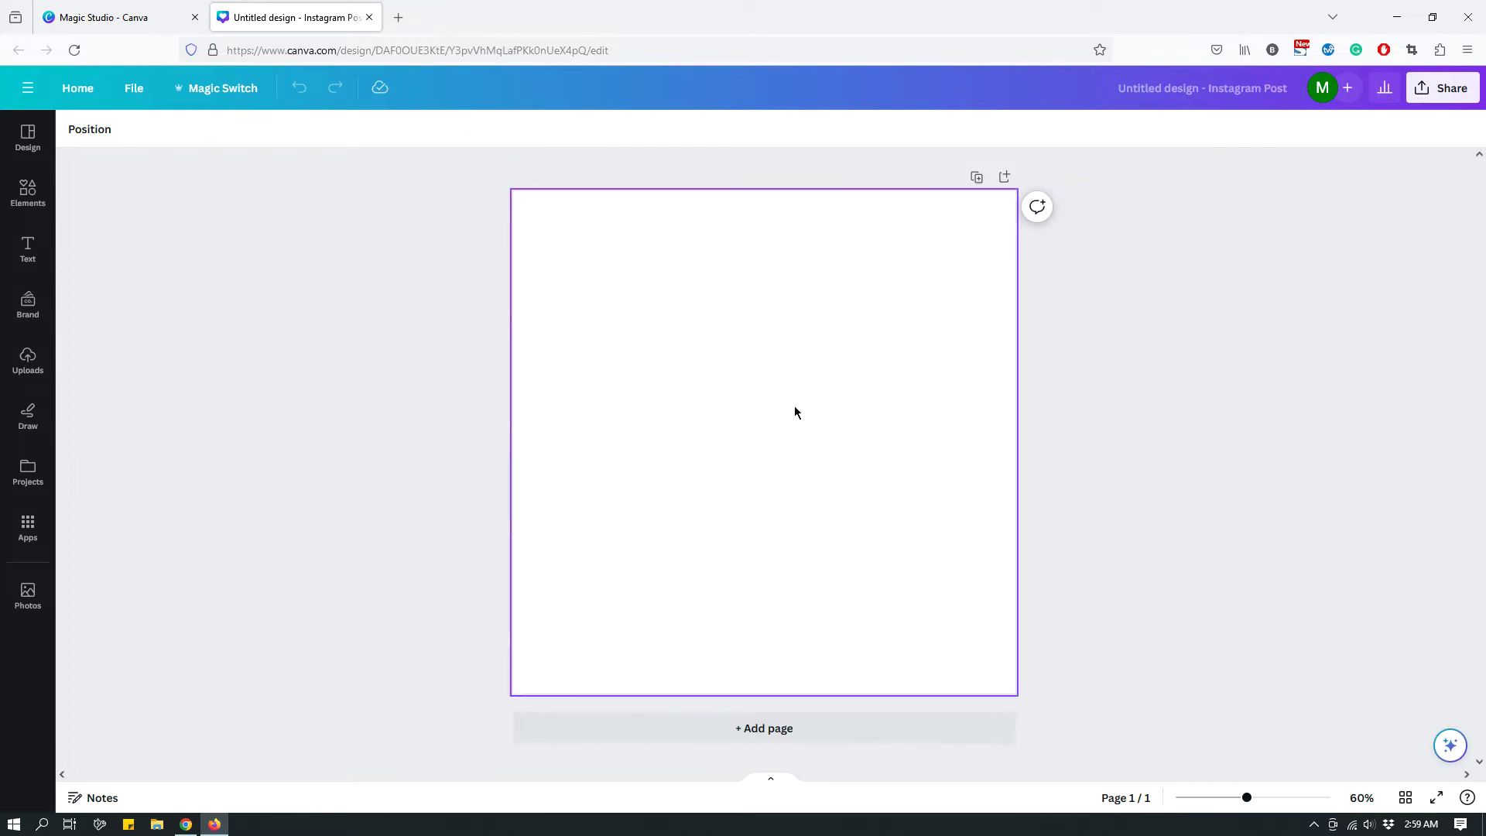
{"action": "left_click", "coordinate": [25, 203]}
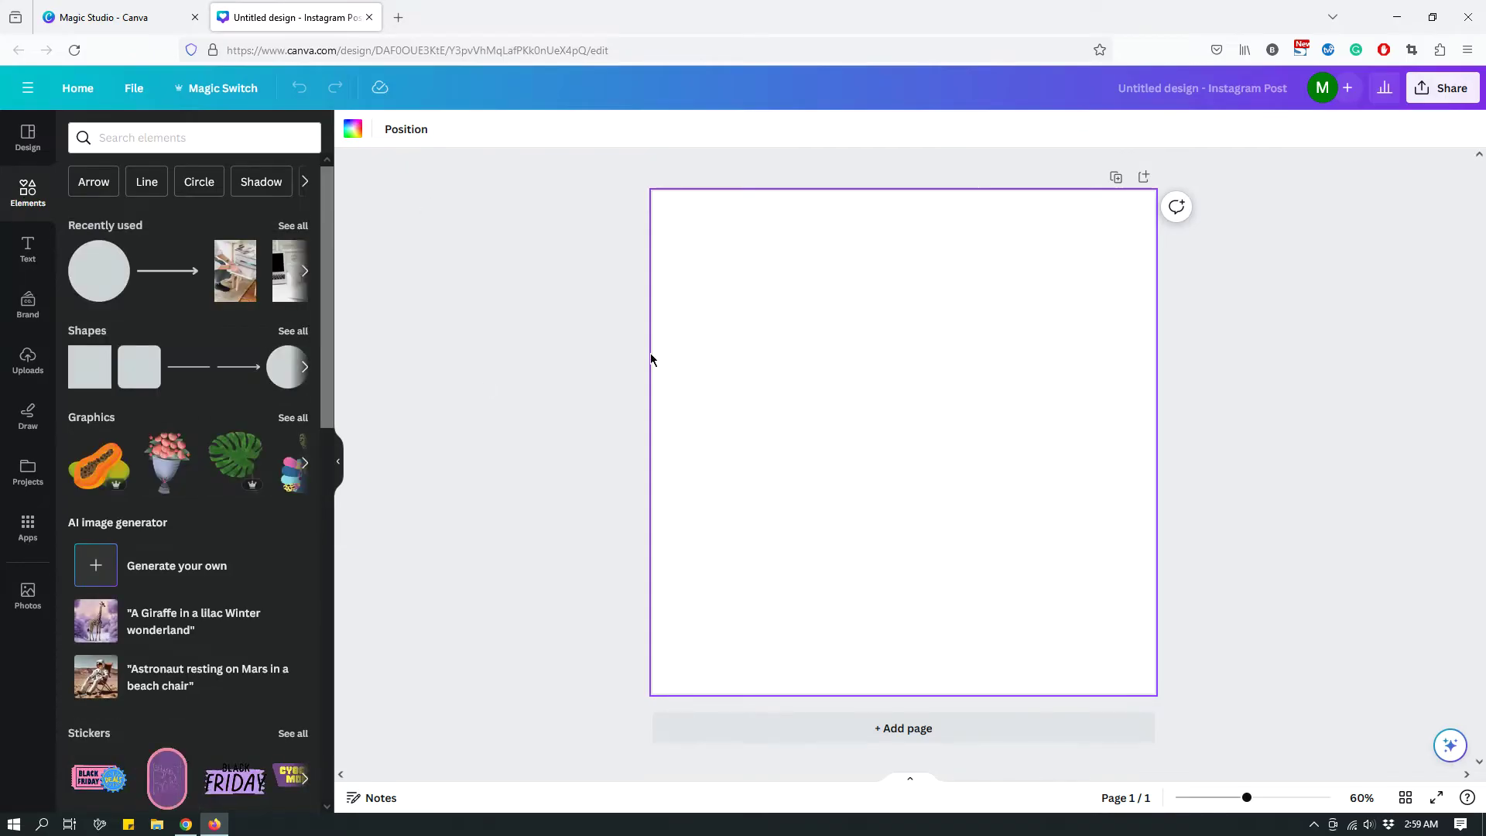
{"action": "left_click", "coordinate": [294, 331]}
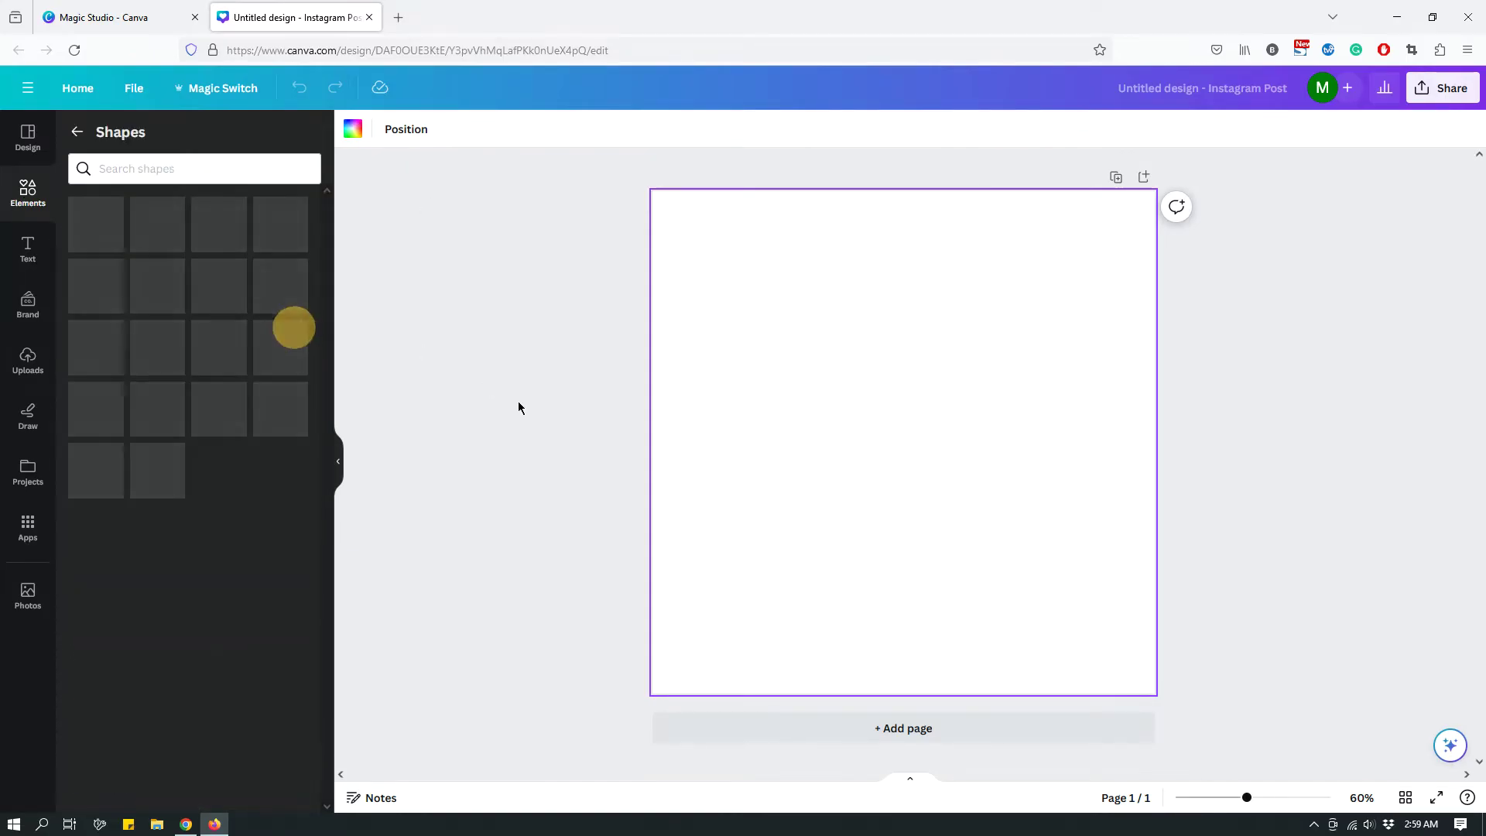
{"action": "scroll", "coordinate": [273, 544], "scroll_direction": "down", "scroll_amount": 4}
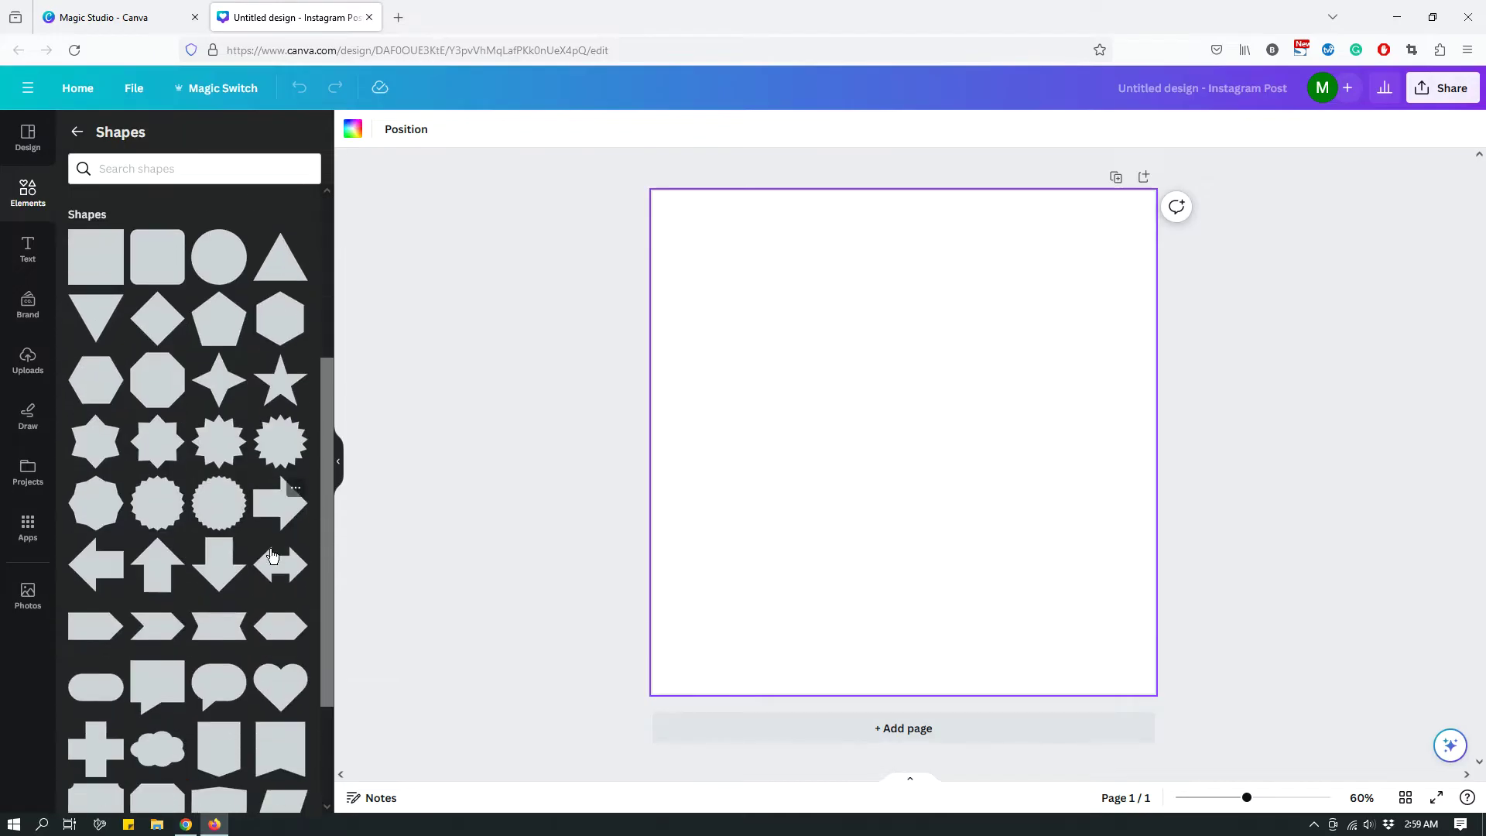
{"action": "left_click", "coordinate": [161, 413]}
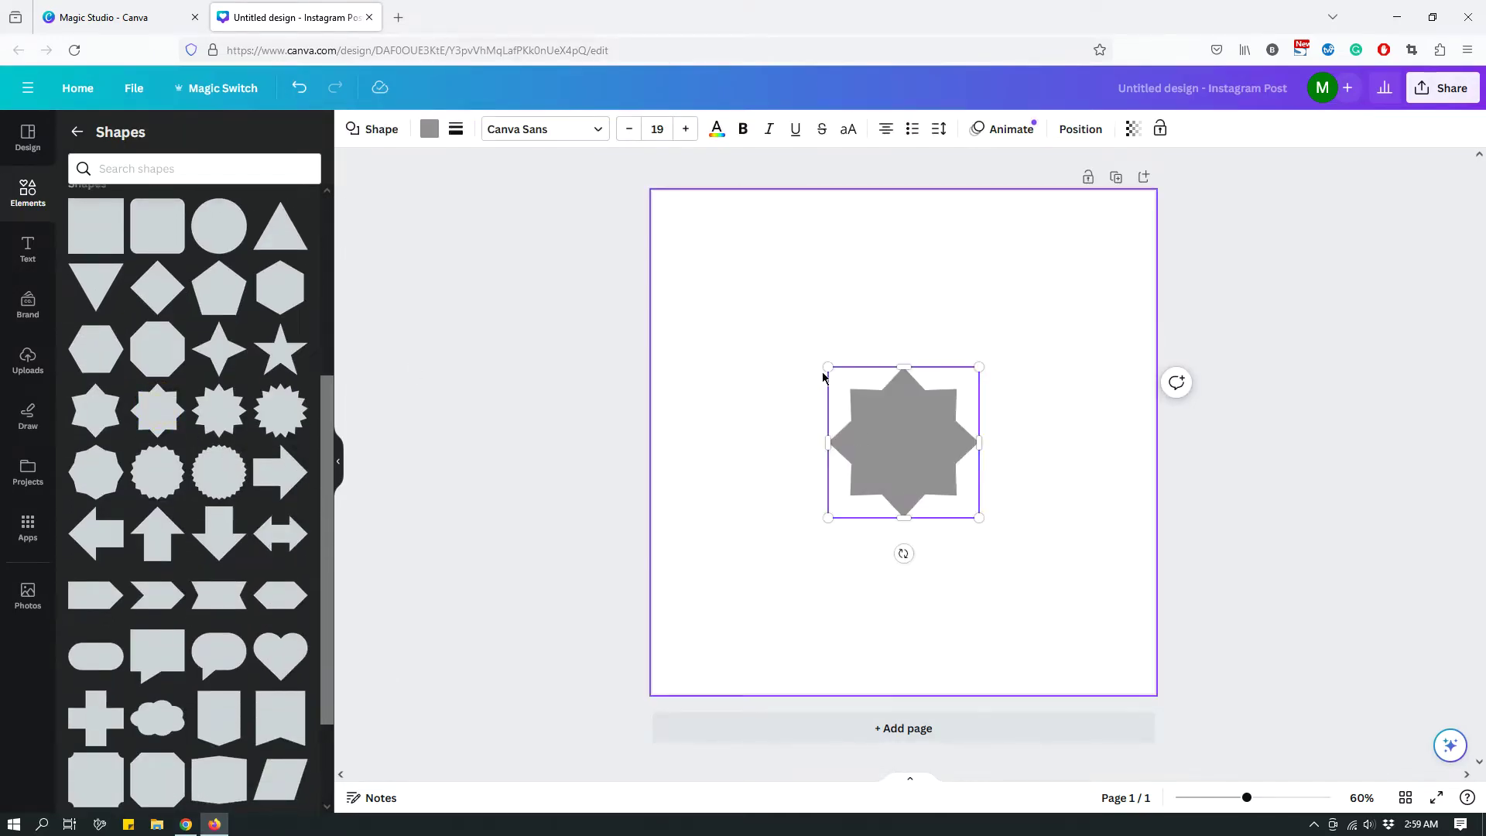
{"action": "left_click_drag", "start_coordinate": [829, 368], "coordinate": [773, 336]}
Step: Make the page background dark blue and move the star up and left
{"action": "left_click", "coordinate": [1014, 309]}
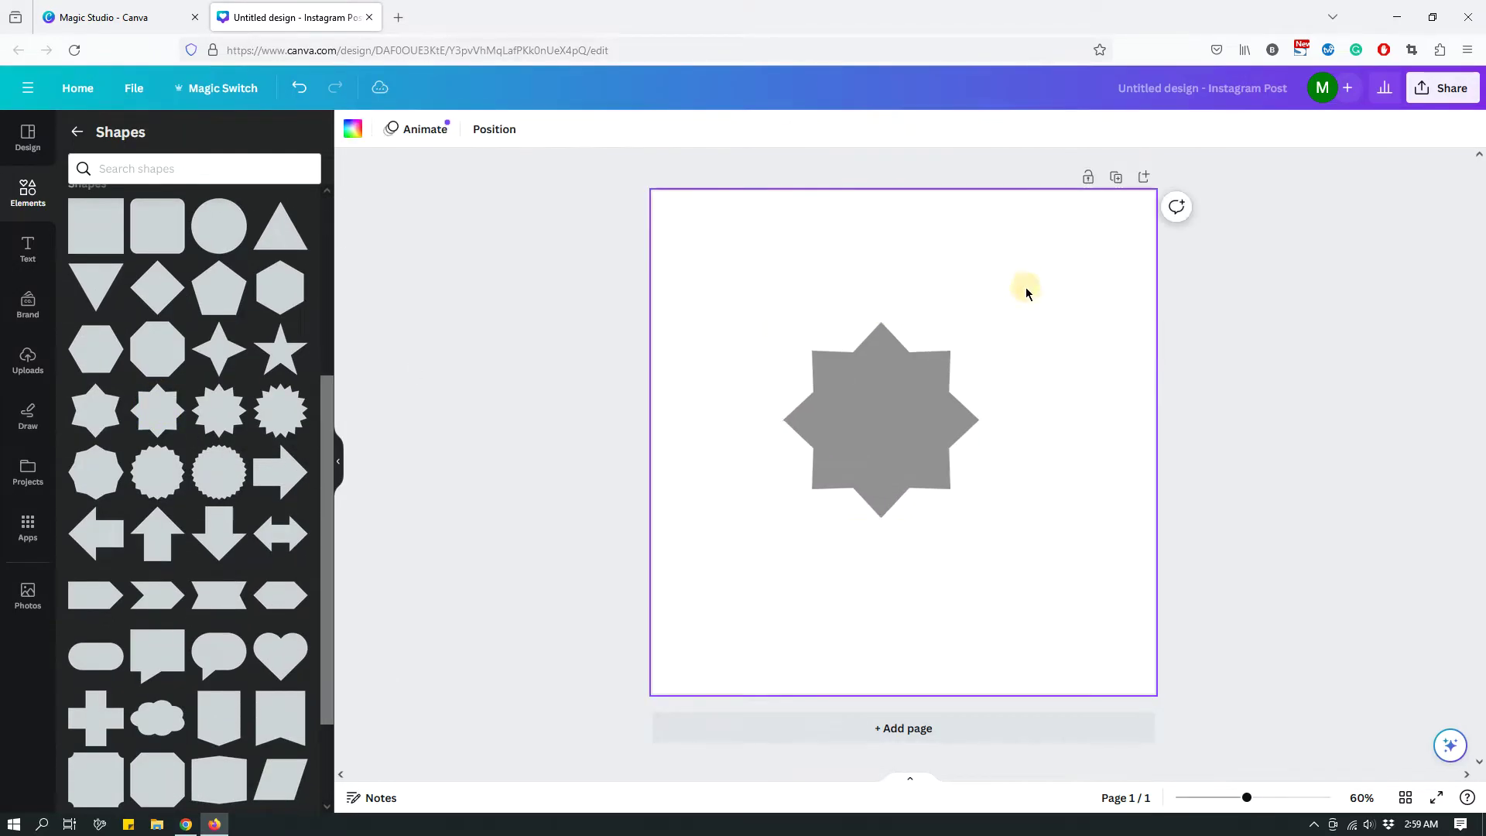
{"action": "left_click", "coordinate": [354, 132]}
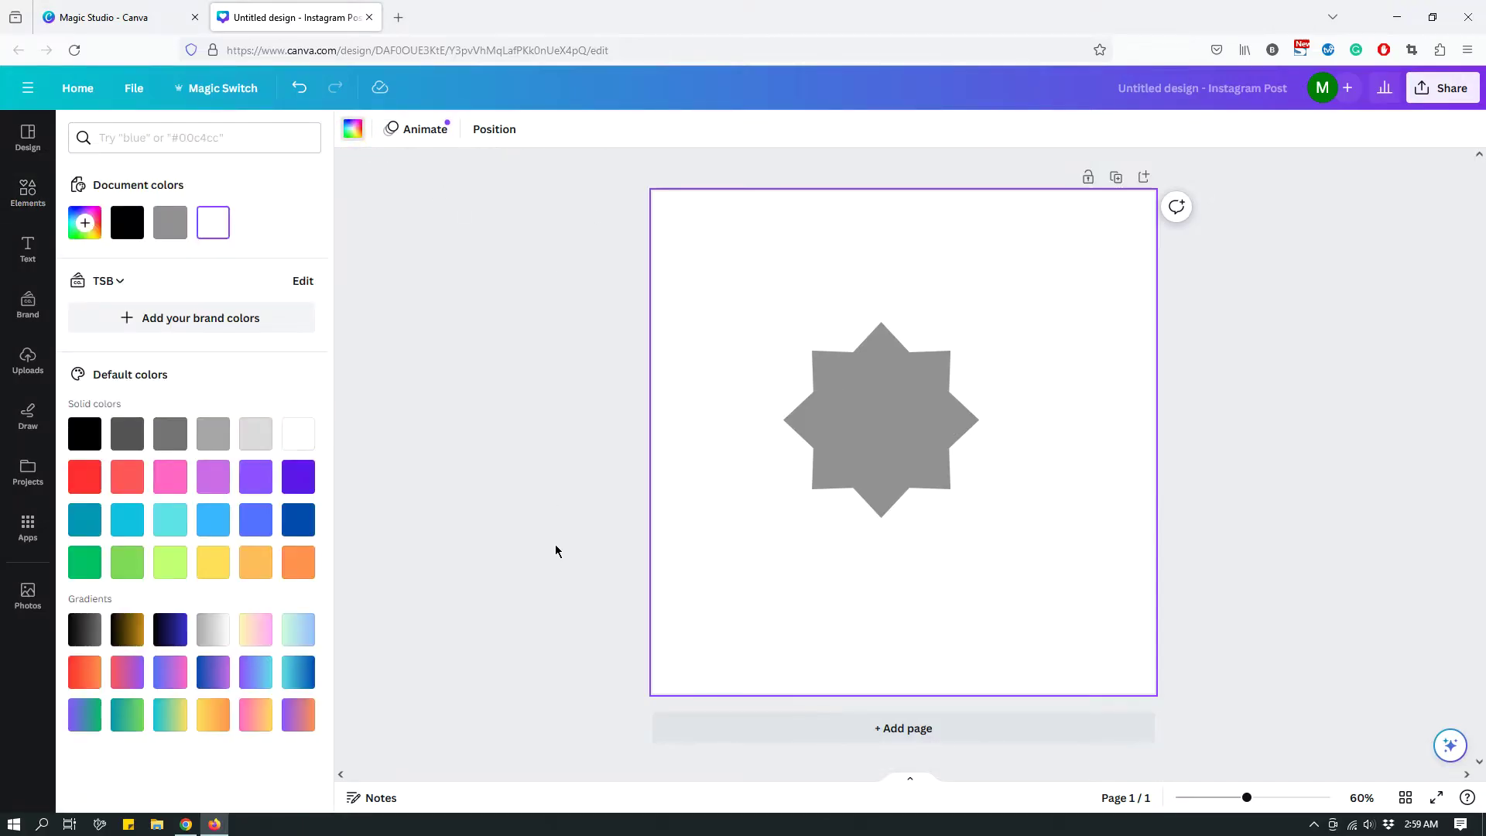
{"action": "left_click", "coordinate": [214, 521]}
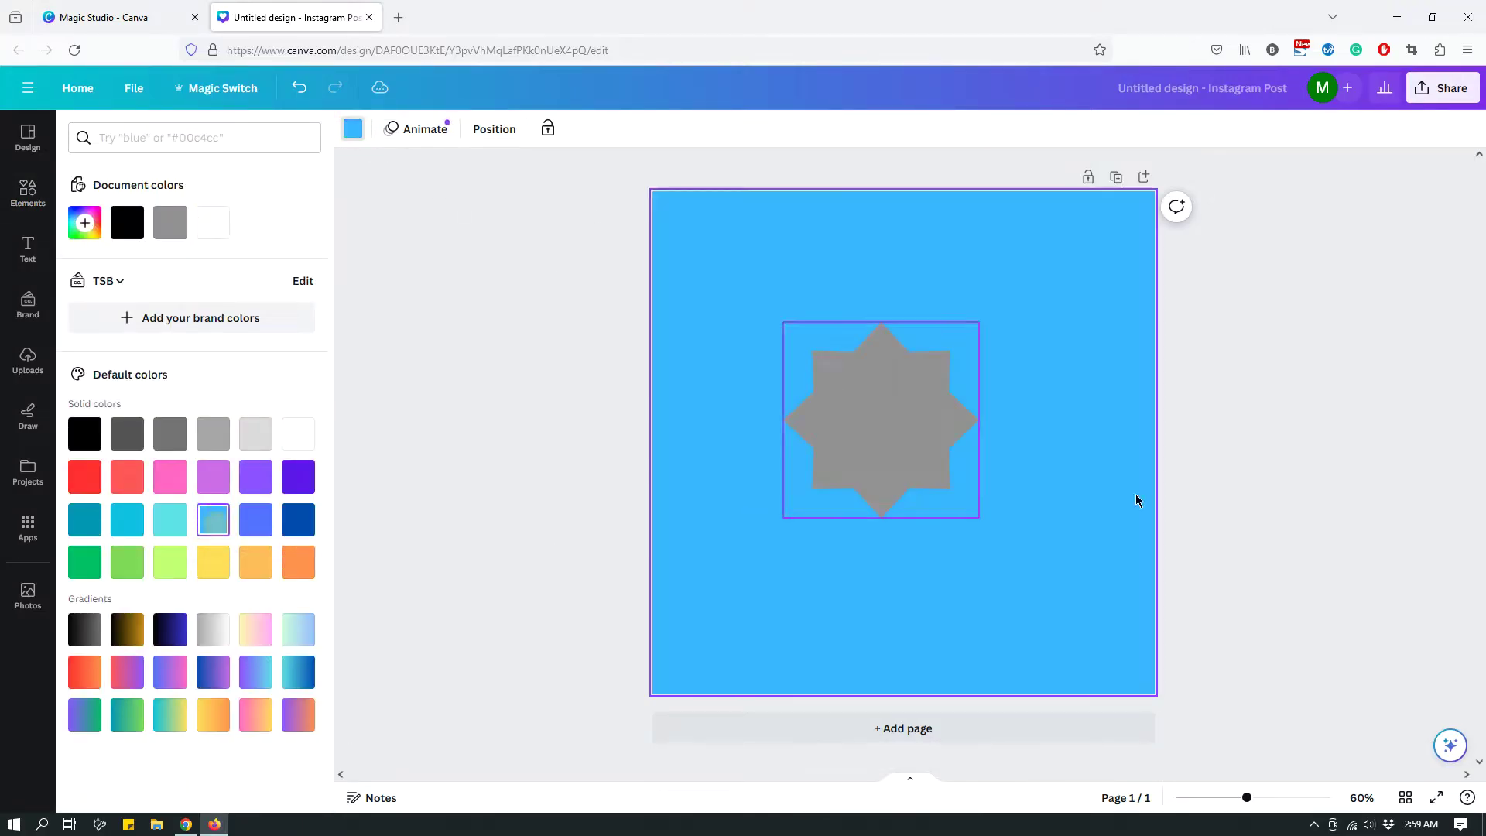
{"action": "left_click", "coordinate": [298, 519]}
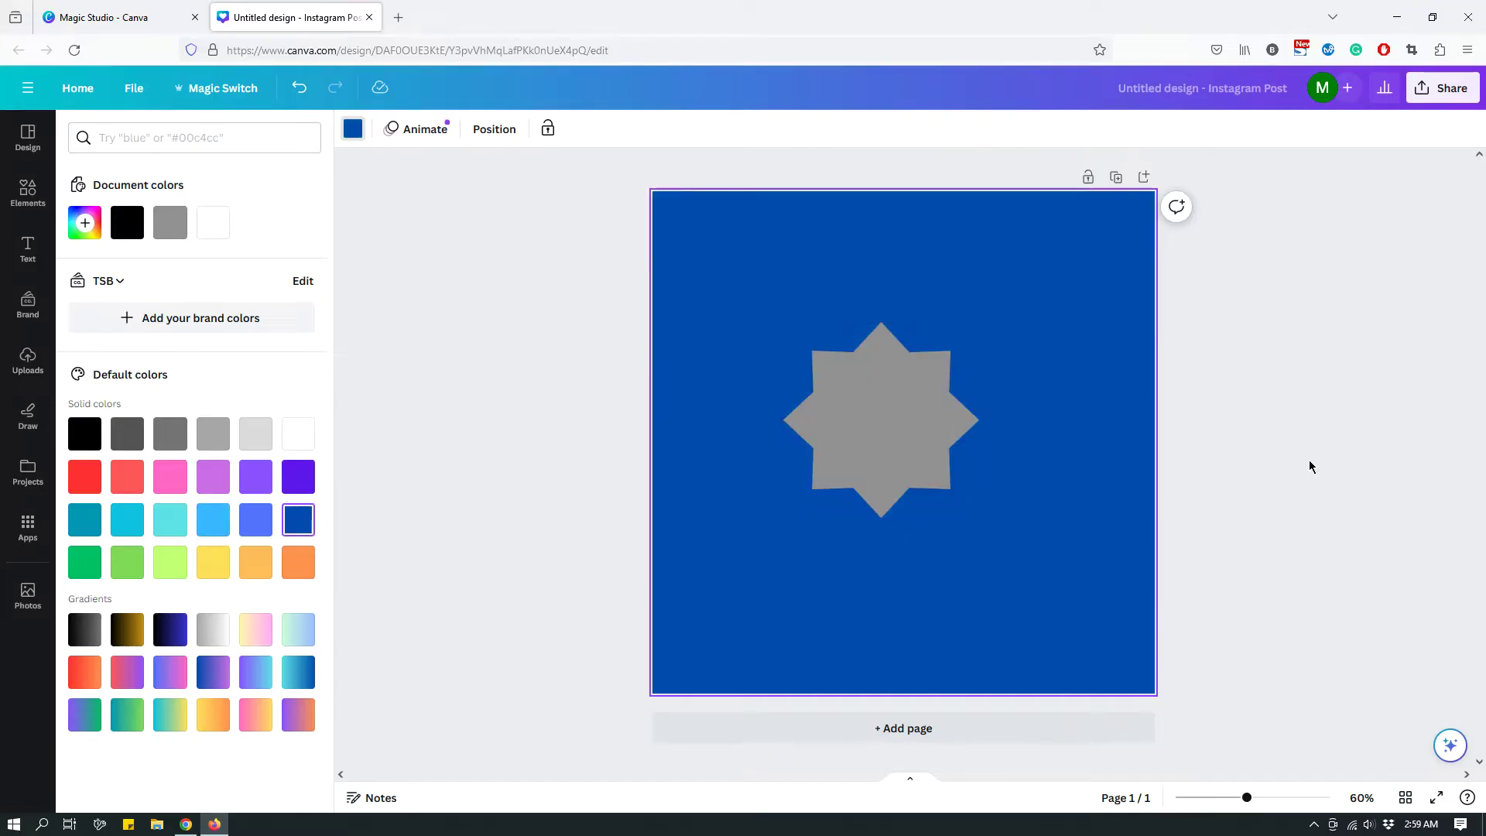
{"action": "left_click_drag", "start_coordinate": [879, 431], "coordinate": [806, 371]}
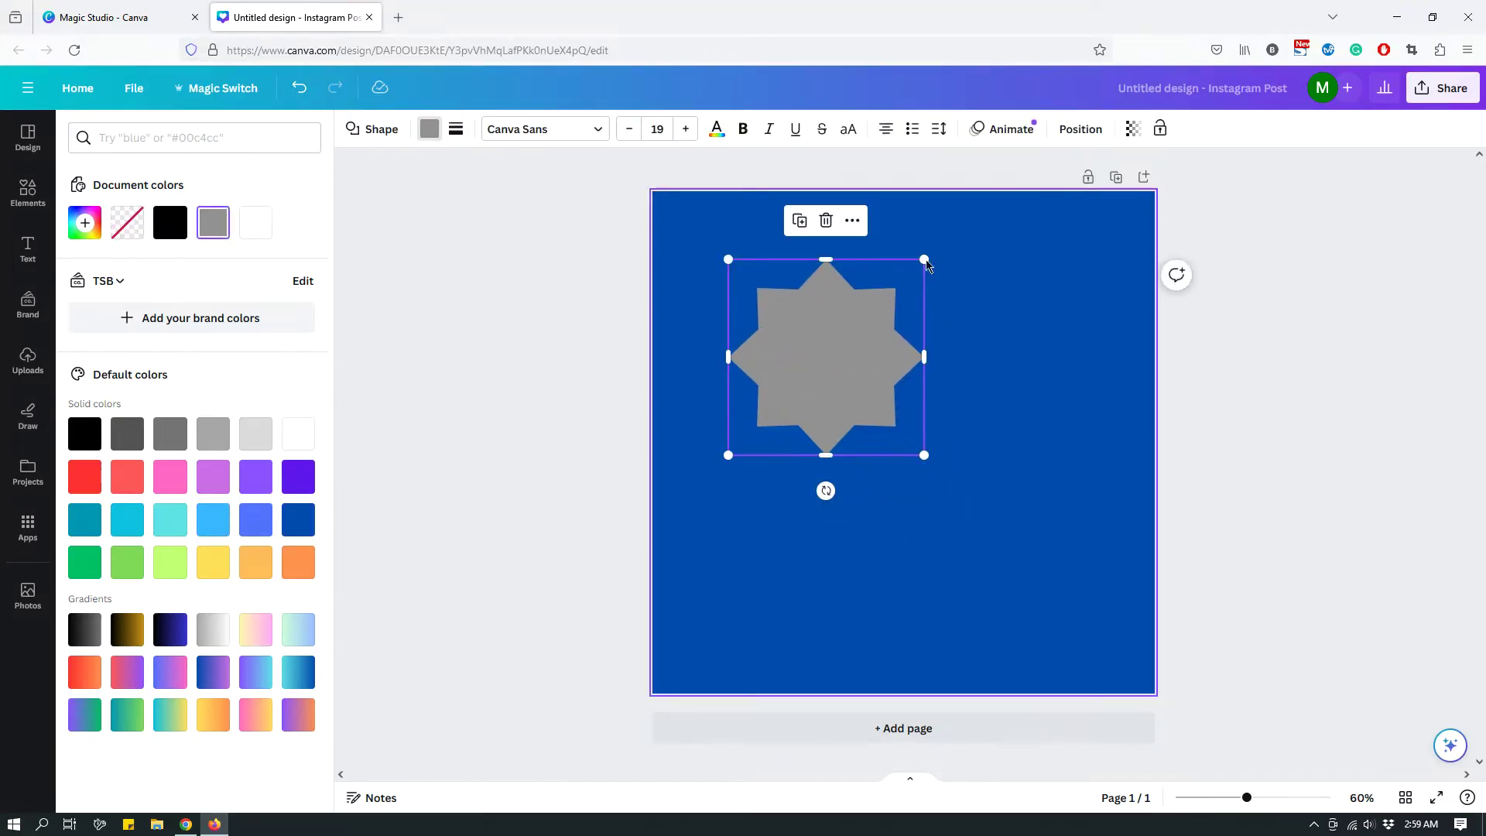
Step: Shrink the star to 378 by 378 and add a white circle below it
{"action": "left_click_drag", "start_coordinate": [921, 259], "coordinate": [895, 288]}
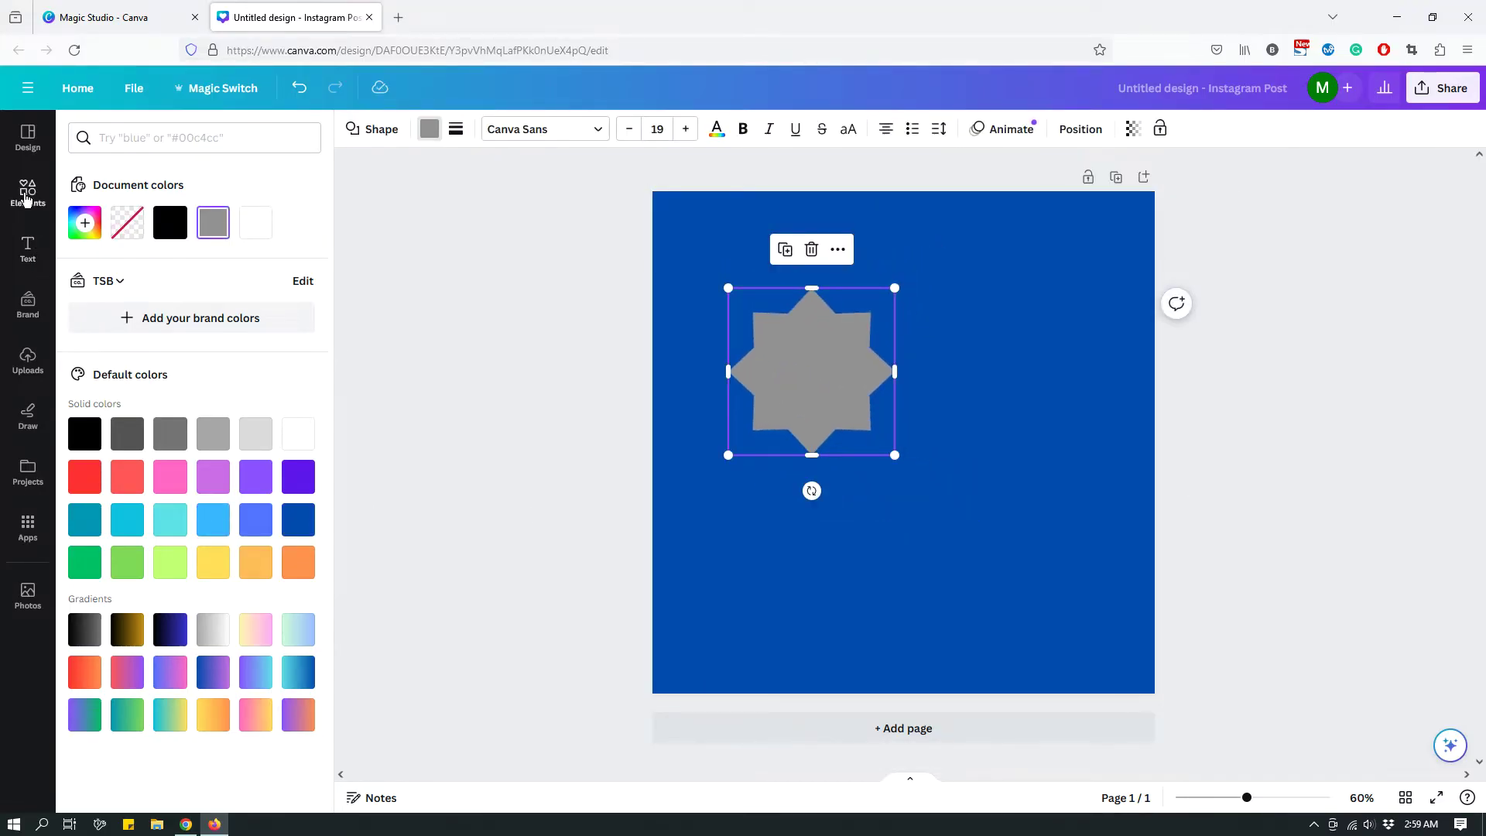
{"action": "left_click", "coordinate": [28, 190]}
{"action": "left_click", "coordinate": [302, 332]}
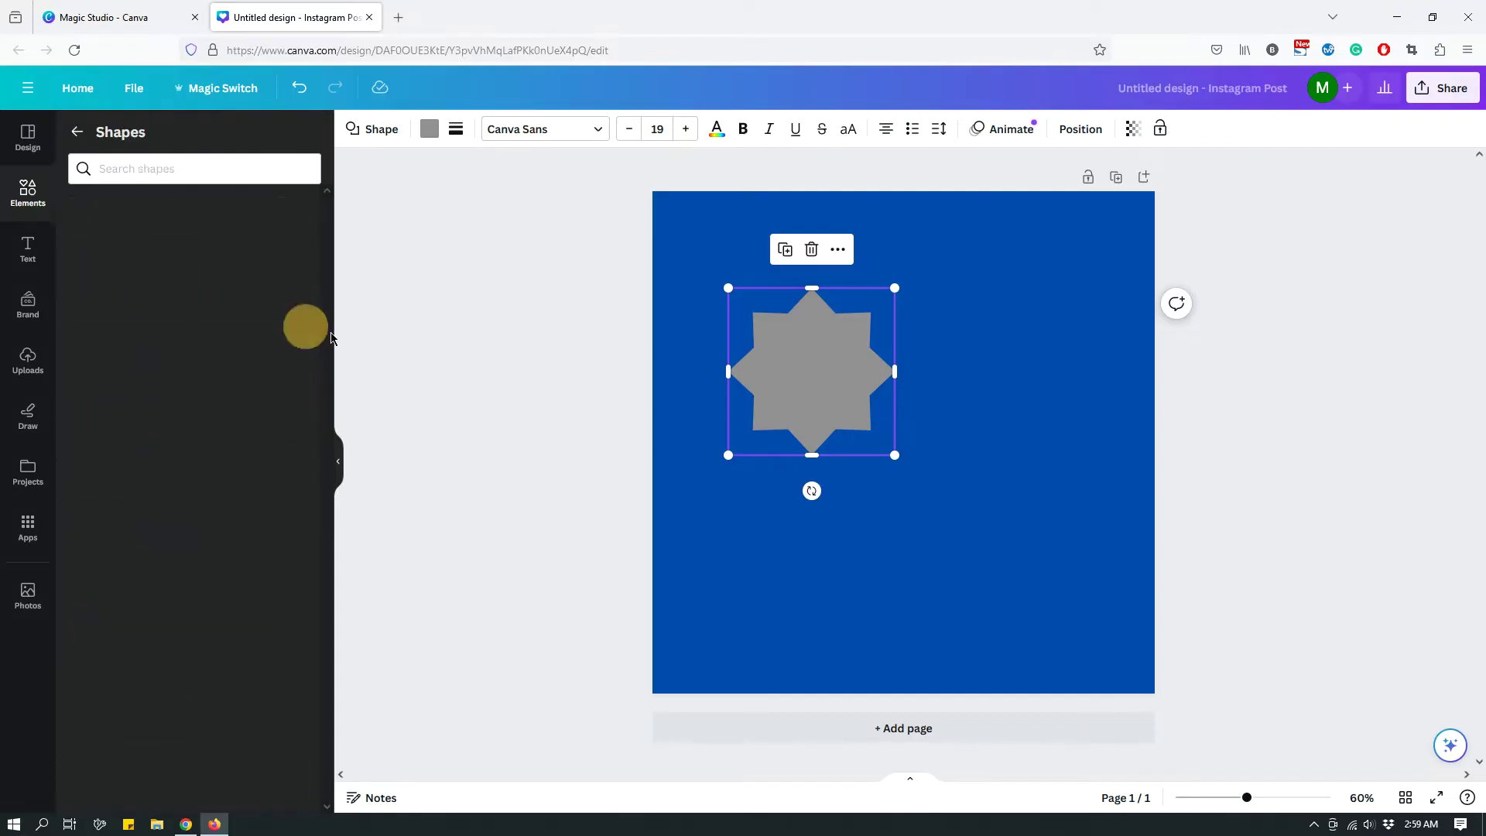
{"action": "left_click", "coordinate": [224, 529]}
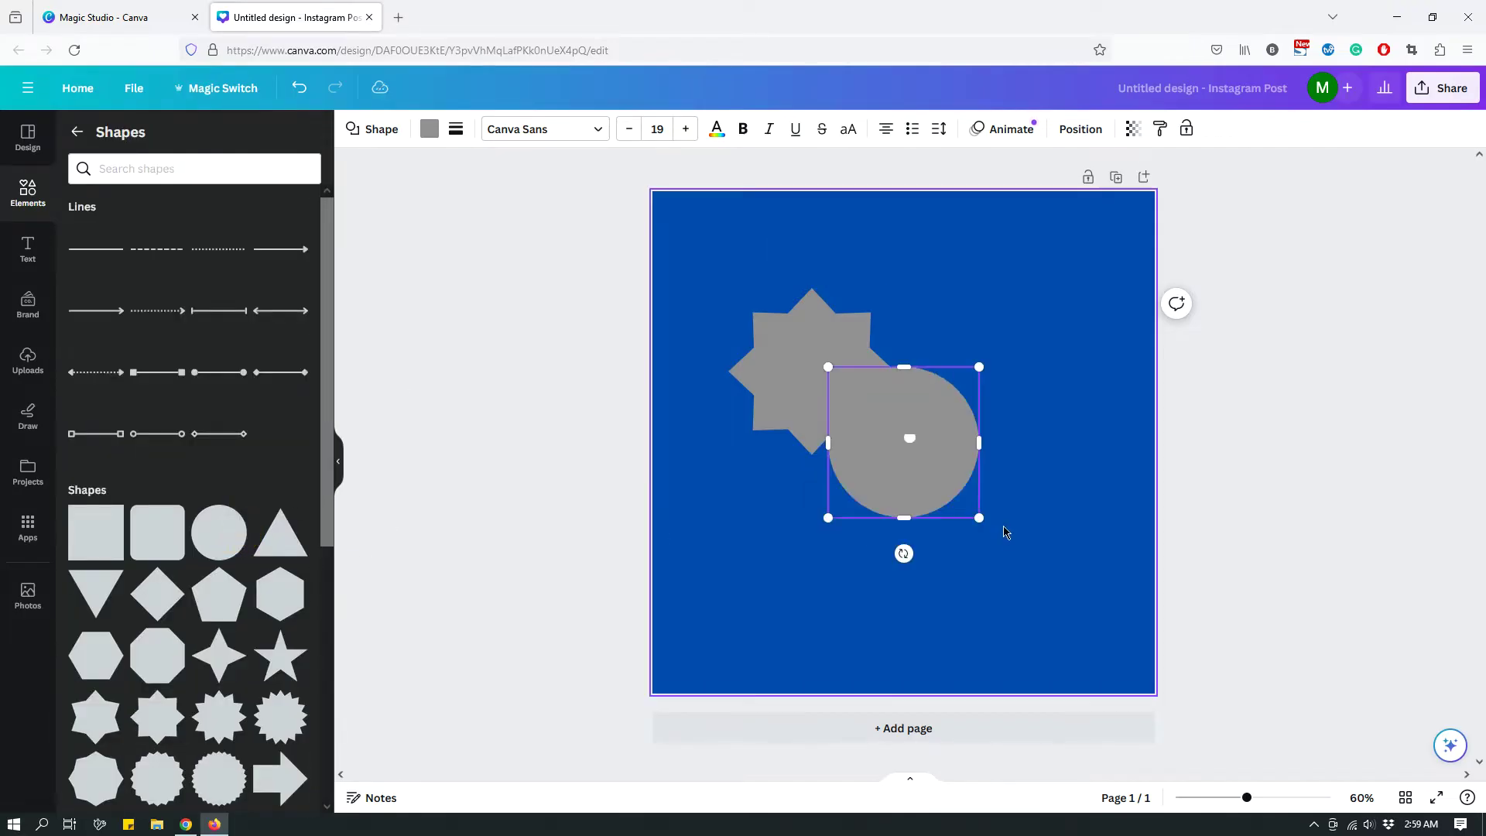
{"action": "left_click_drag", "start_coordinate": [902, 474], "coordinate": [911, 576]}
{"action": "left_click", "coordinate": [429, 128]}
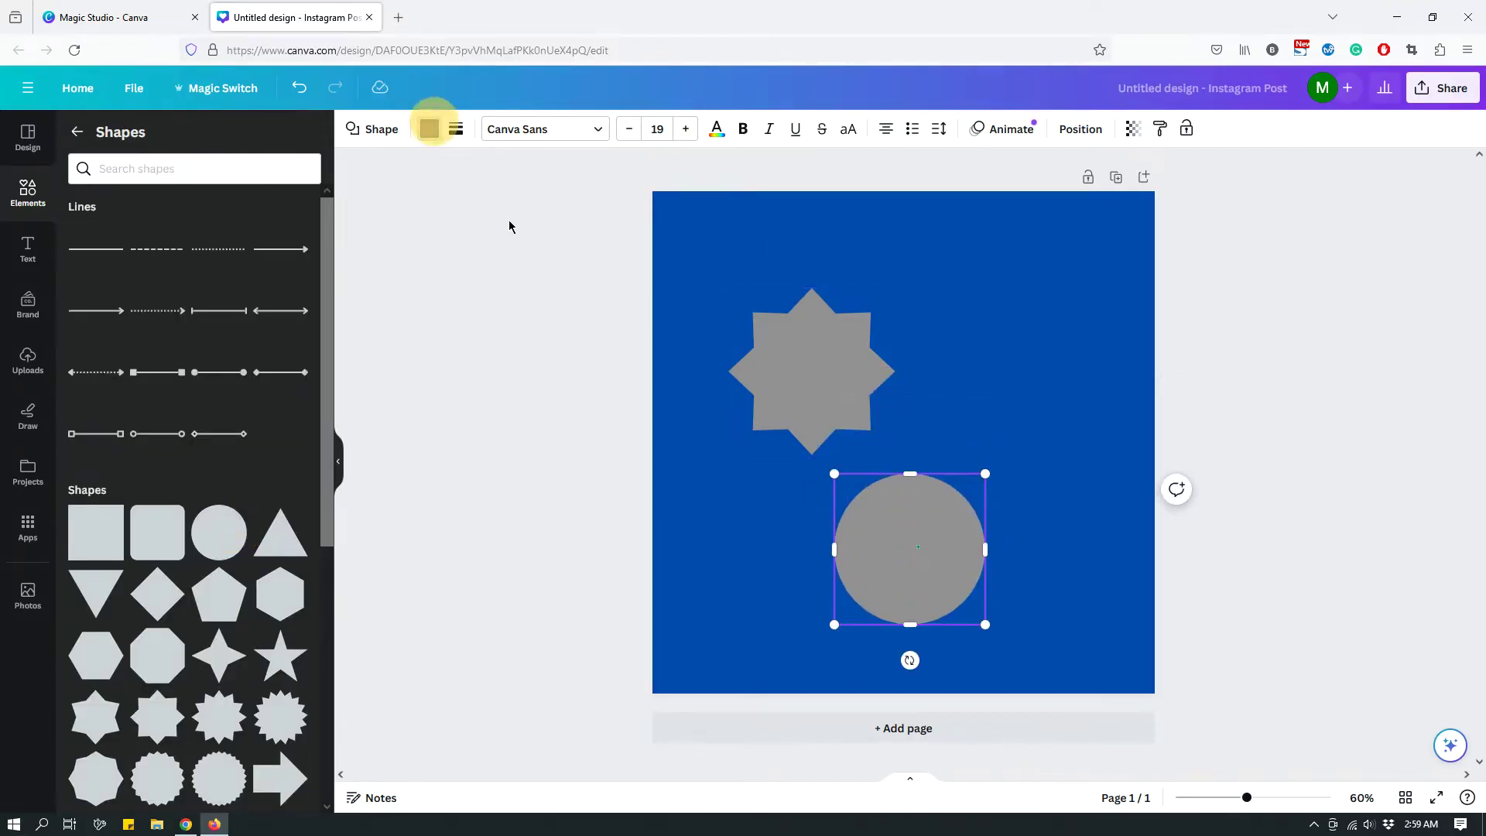
{"action": "left_click", "coordinate": [296, 433]}
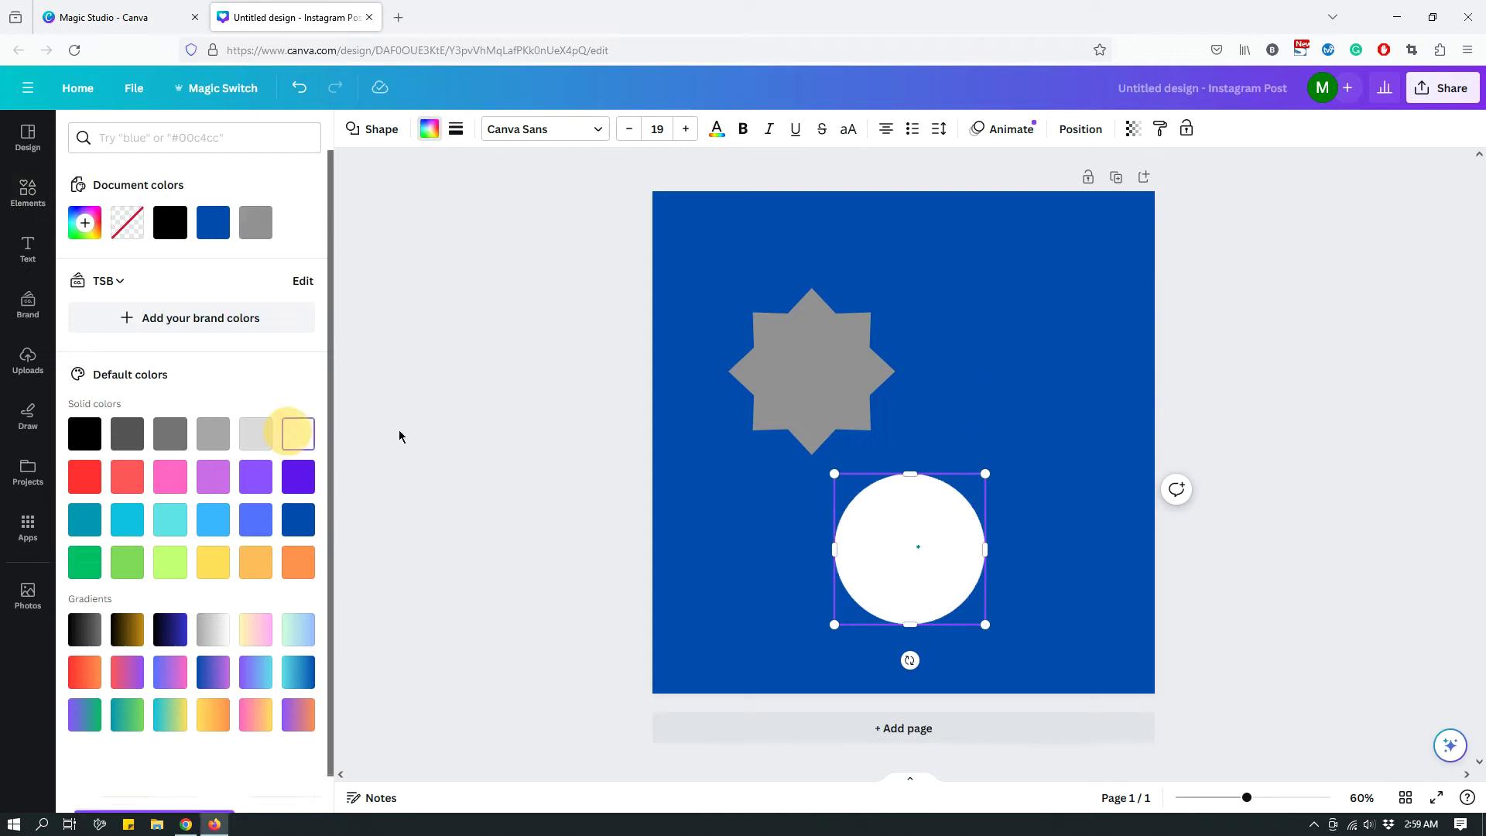
Step: Position the white circle at the upper right beside the star, shifting the star down-left
{"action": "left_click", "coordinate": [1048, 411]}
{"action": "left_click_drag", "start_coordinate": [903, 534], "coordinate": [1004, 304]}
{"action": "left_click_drag", "start_coordinate": [828, 385], "coordinate": [766, 422]}
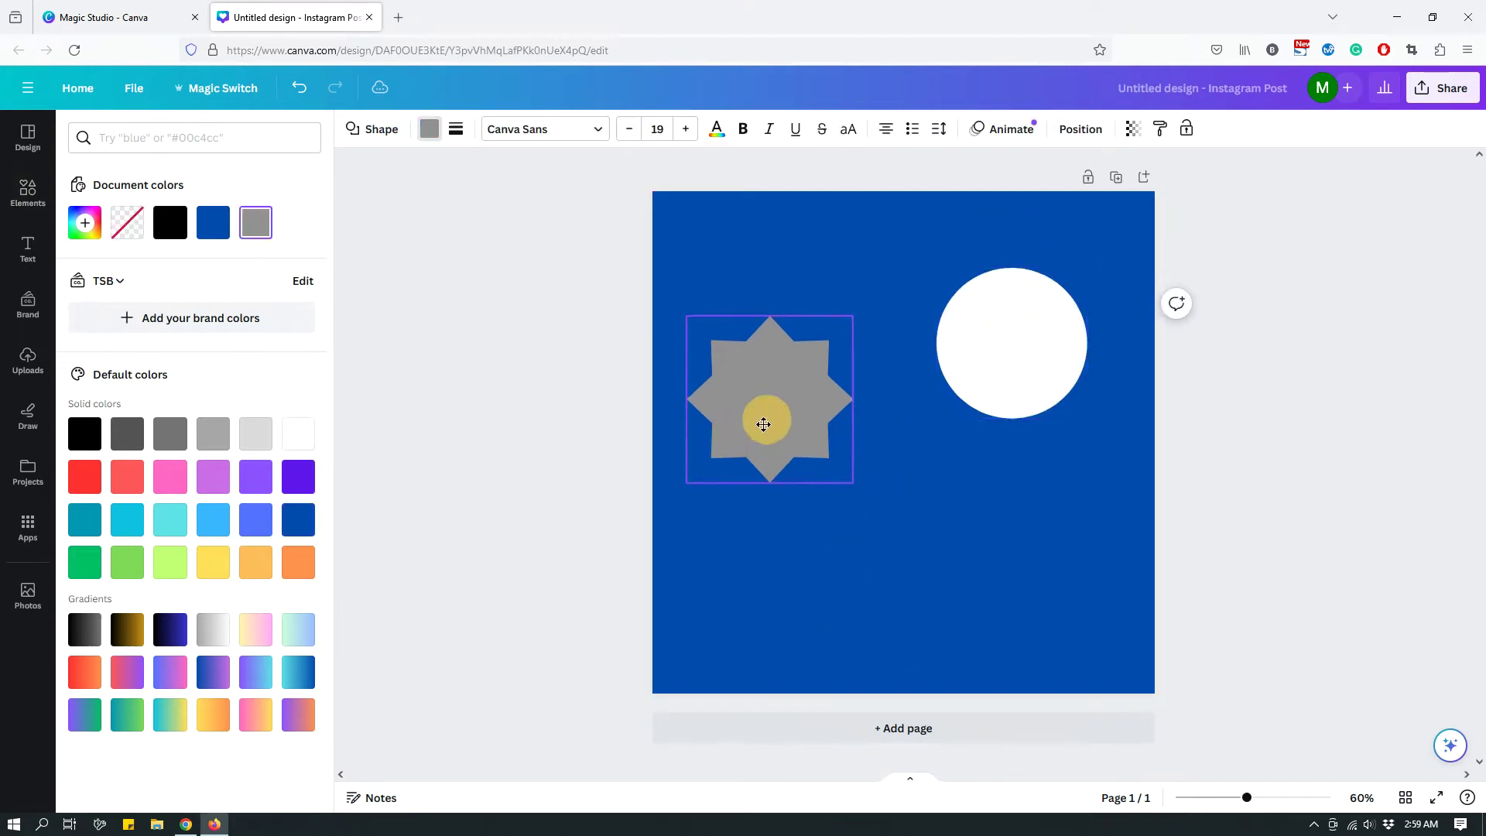
{"action": "left_click_drag", "start_coordinate": [962, 341], "coordinate": [901, 333]}
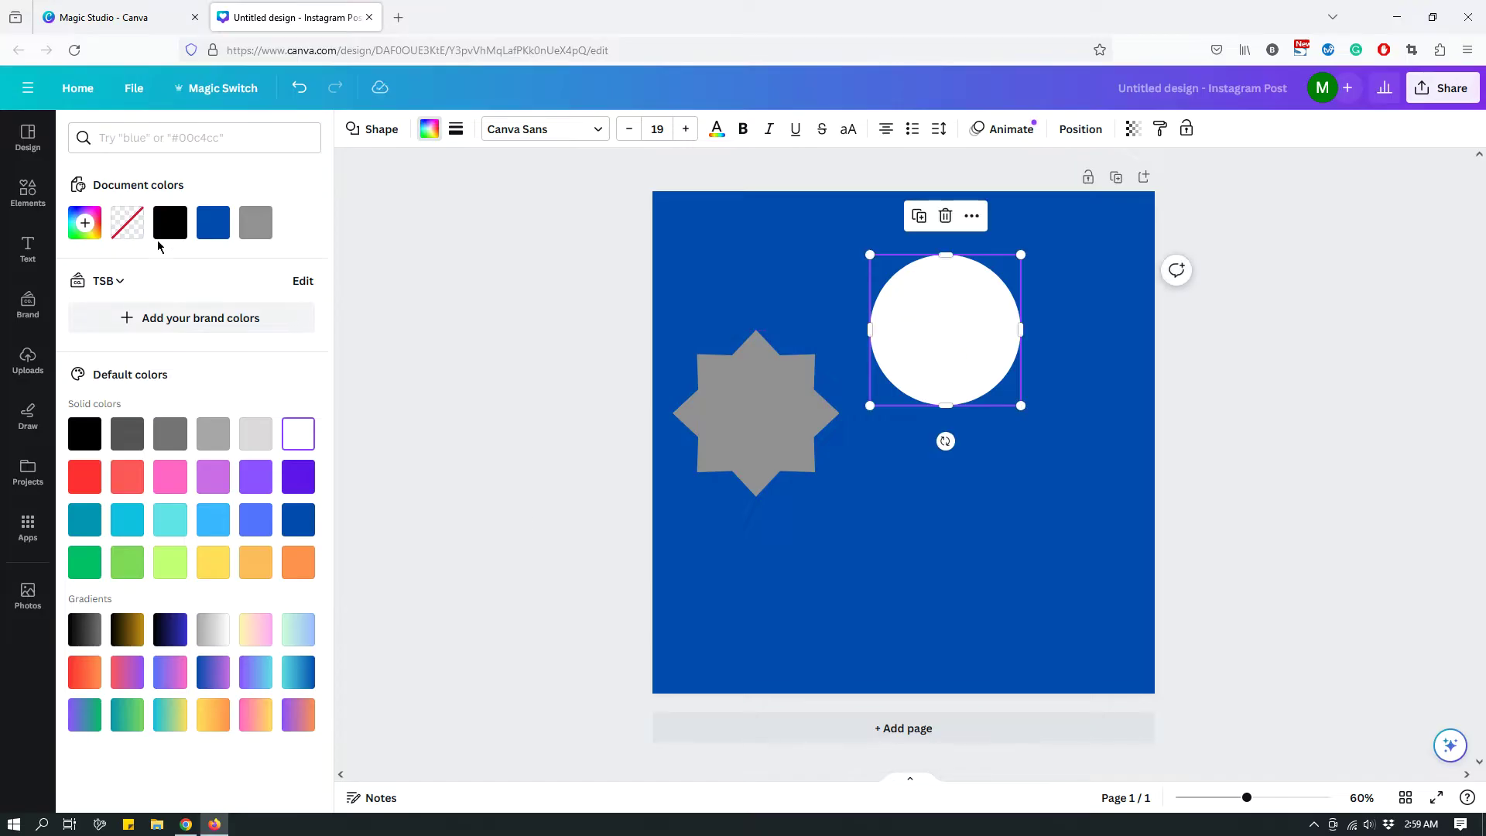
{"action": "left_click", "coordinate": [28, 192]}
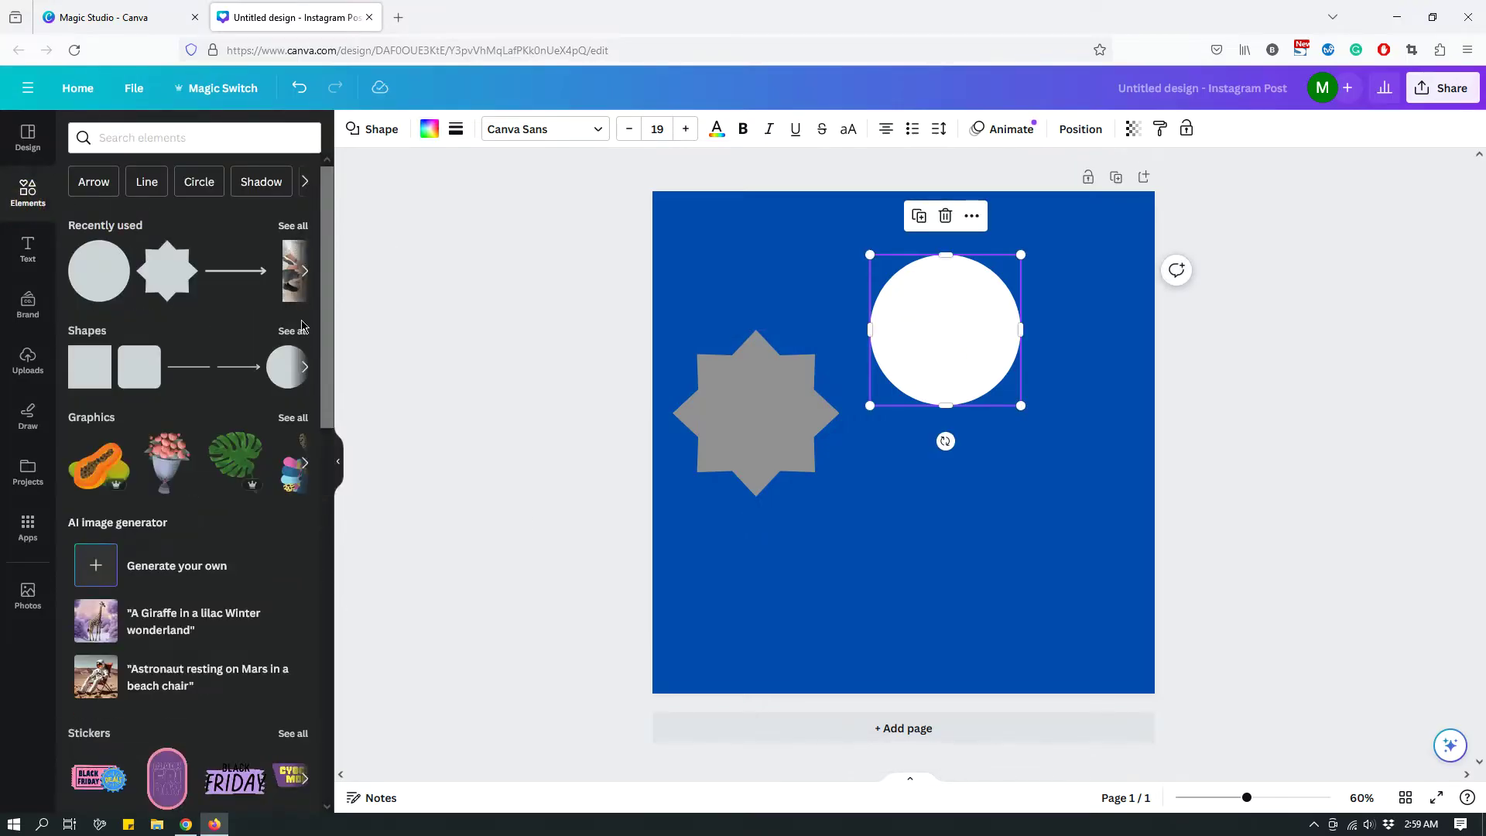
Step: Add a text box containing a large letter 'P'
{"action": "left_click", "coordinate": [297, 324]}
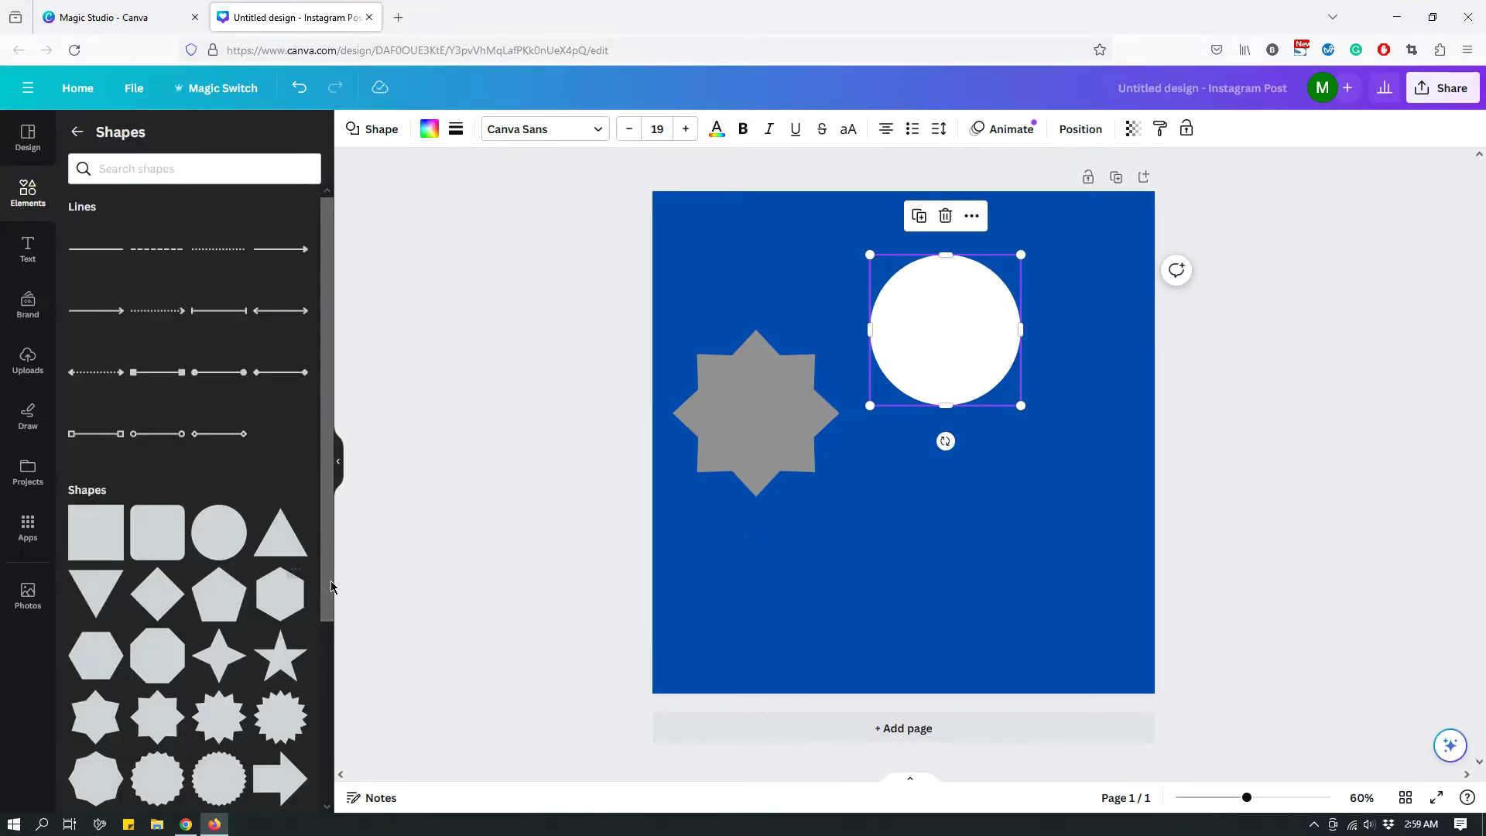
{"action": "left_click", "coordinate": [37, 254]}
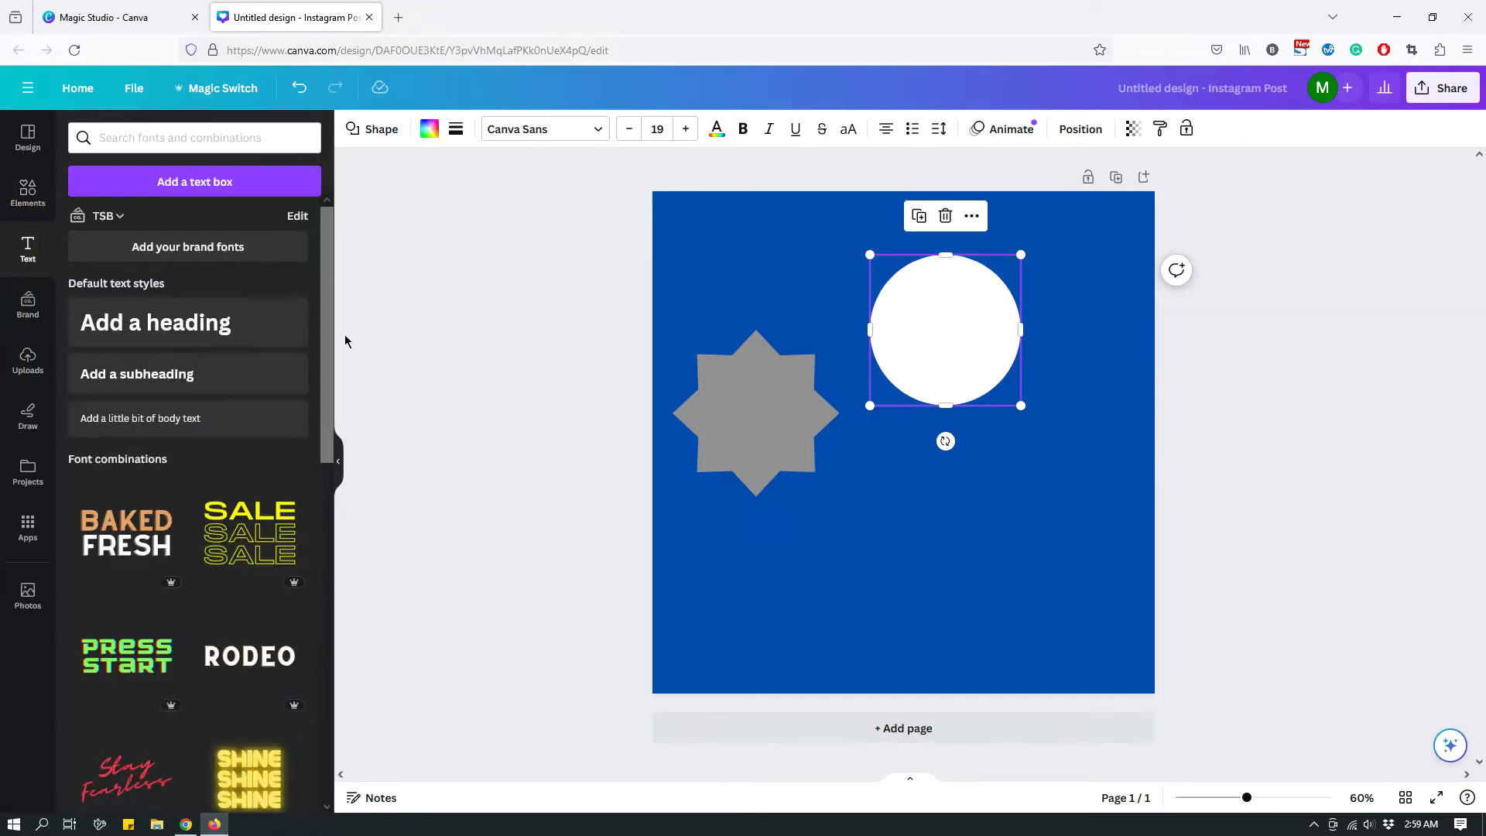
{"action": "left_click", "coordinate": [185, 181]}
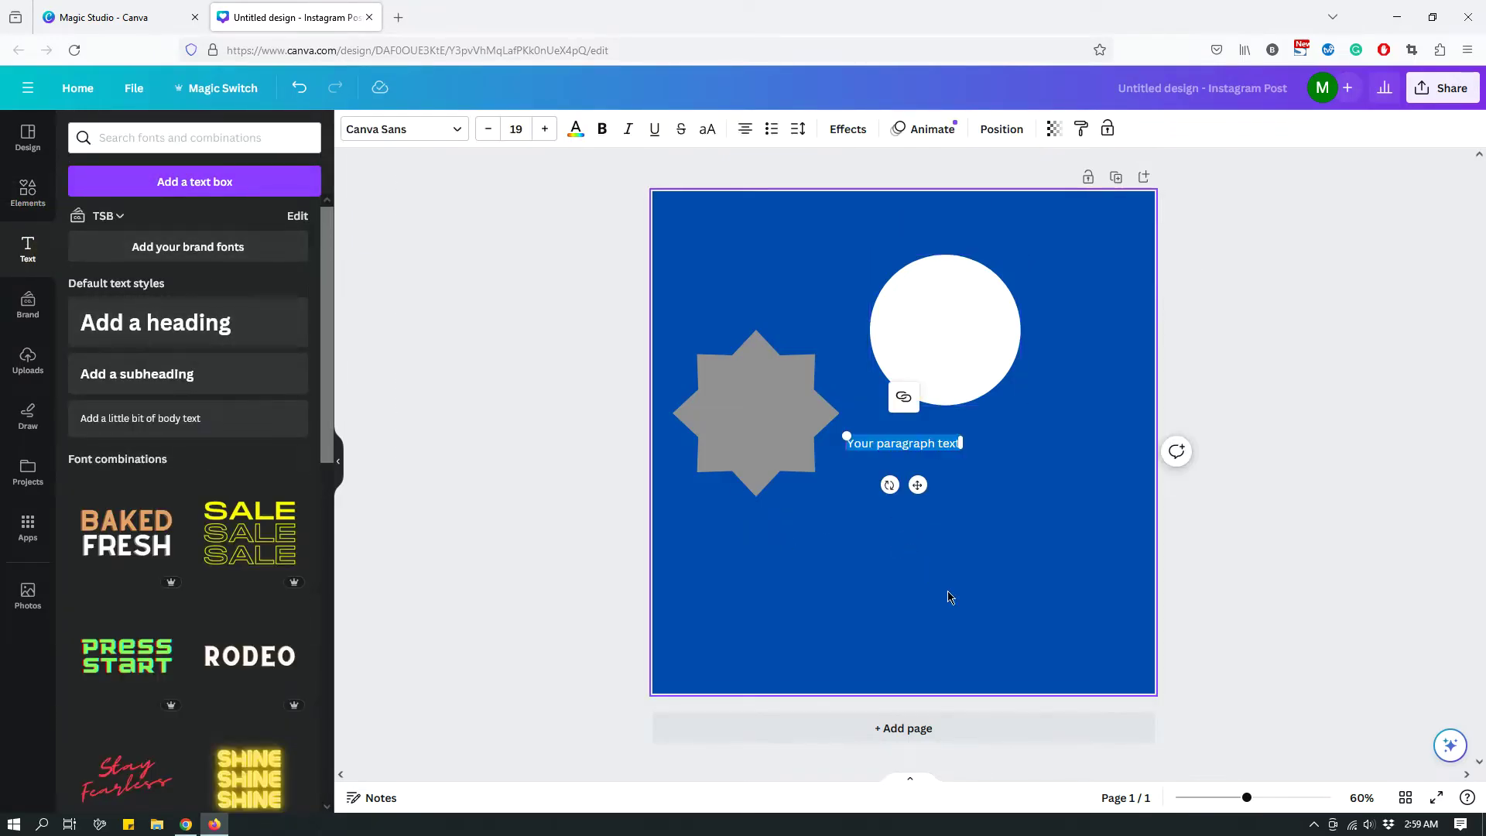
{"action": "left_click", "coordinate": [891, 443]}
{"action": "type", "text": "P"}
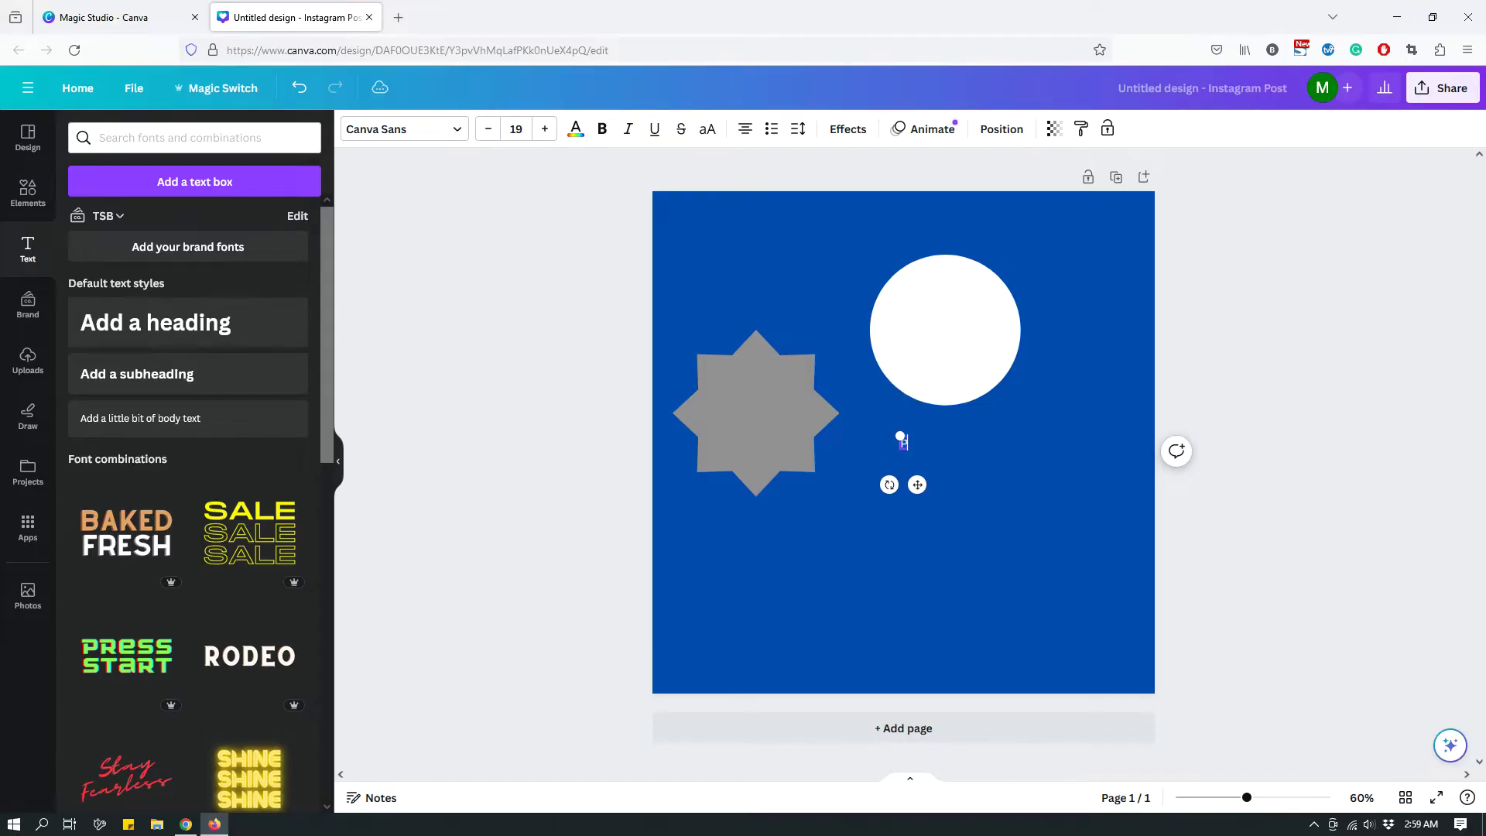
{"action": "left_click_drag", "start_coordinate": [908, 451], "coordinate": [1126, 597]}
Step: Arrange the P at lower right, the circle above it and the star lower left
{"action": "left_click", "coordinate": [1280, 484]}
{"action": "left_click_drag", "start_coordinate": [1012, 540], "coordinate": [1042, 532]}
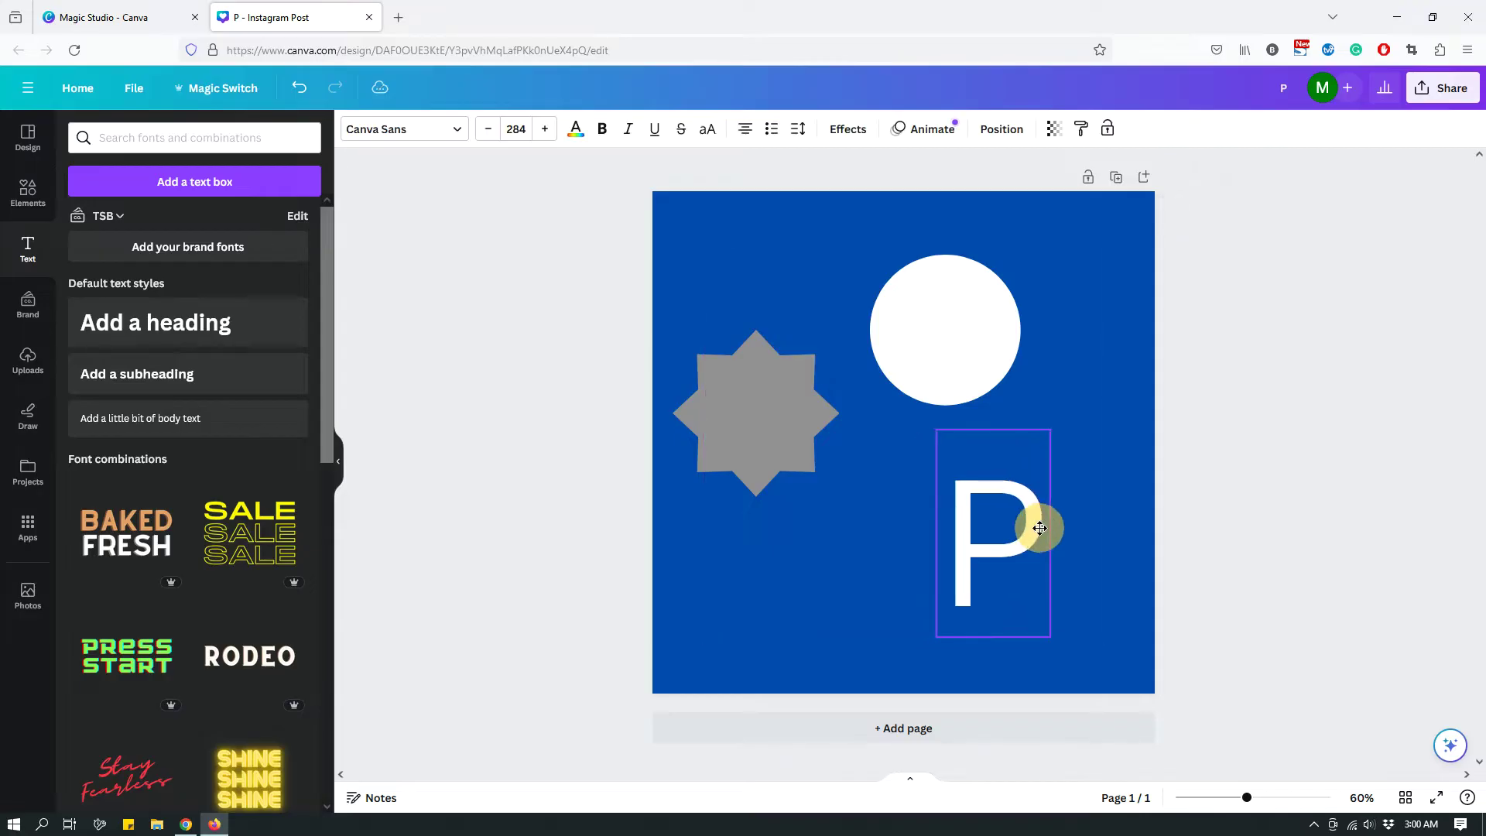
{"action": "left_click_drag", "start_coordinate": [965, 320], "coordinate": [965, 302]}
{"action": "left_click_drag", "start_coordinate": [750, 453], "coordinate": [776, 495]}
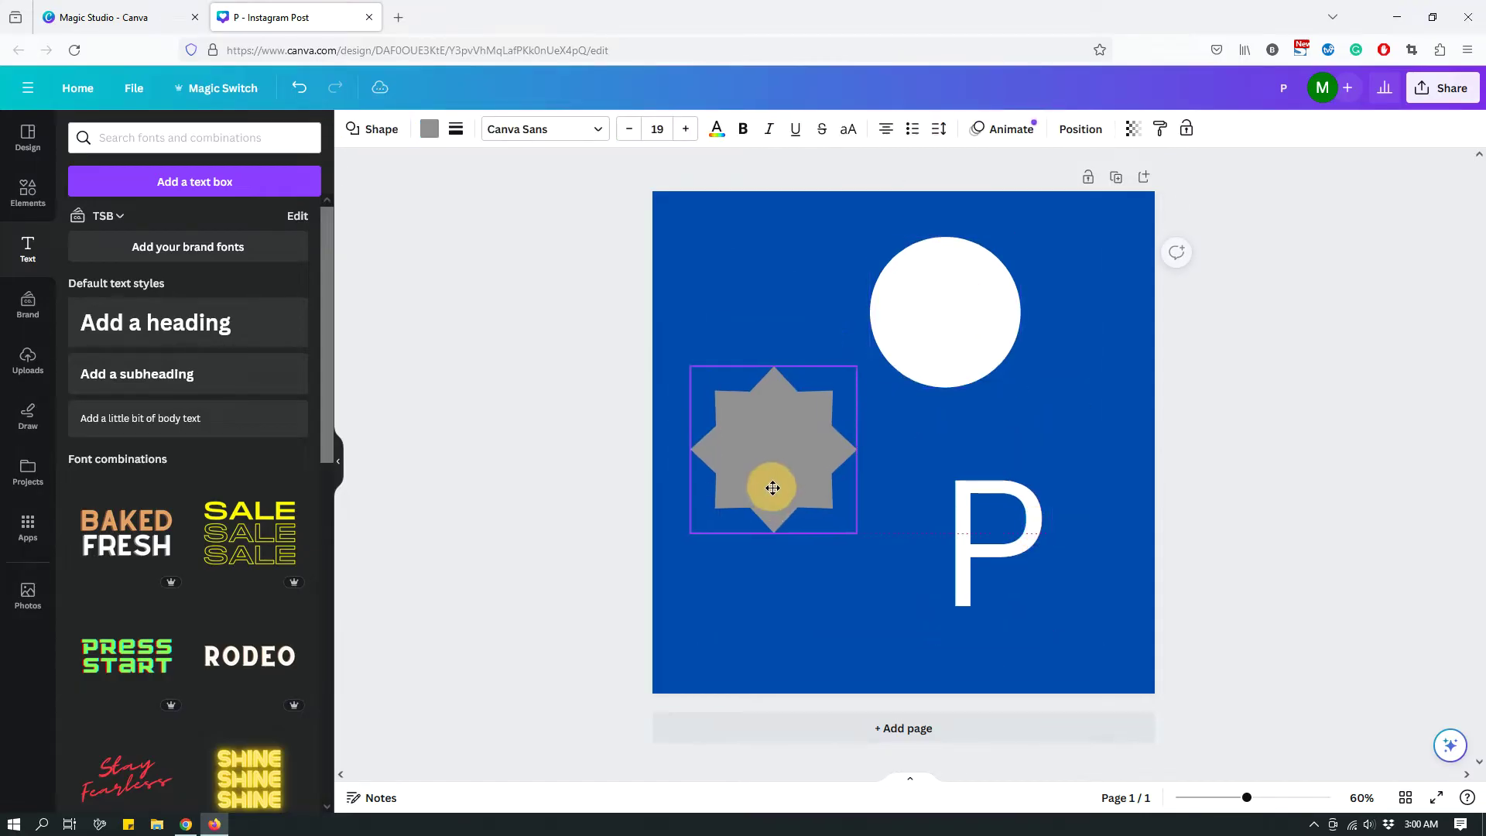
{"action": "left_click_drag", "start_coordinate": [1006, 514], "coordinate": [1006, 504]}
{"action": "left_click", "coordinate": [1320, 462]}
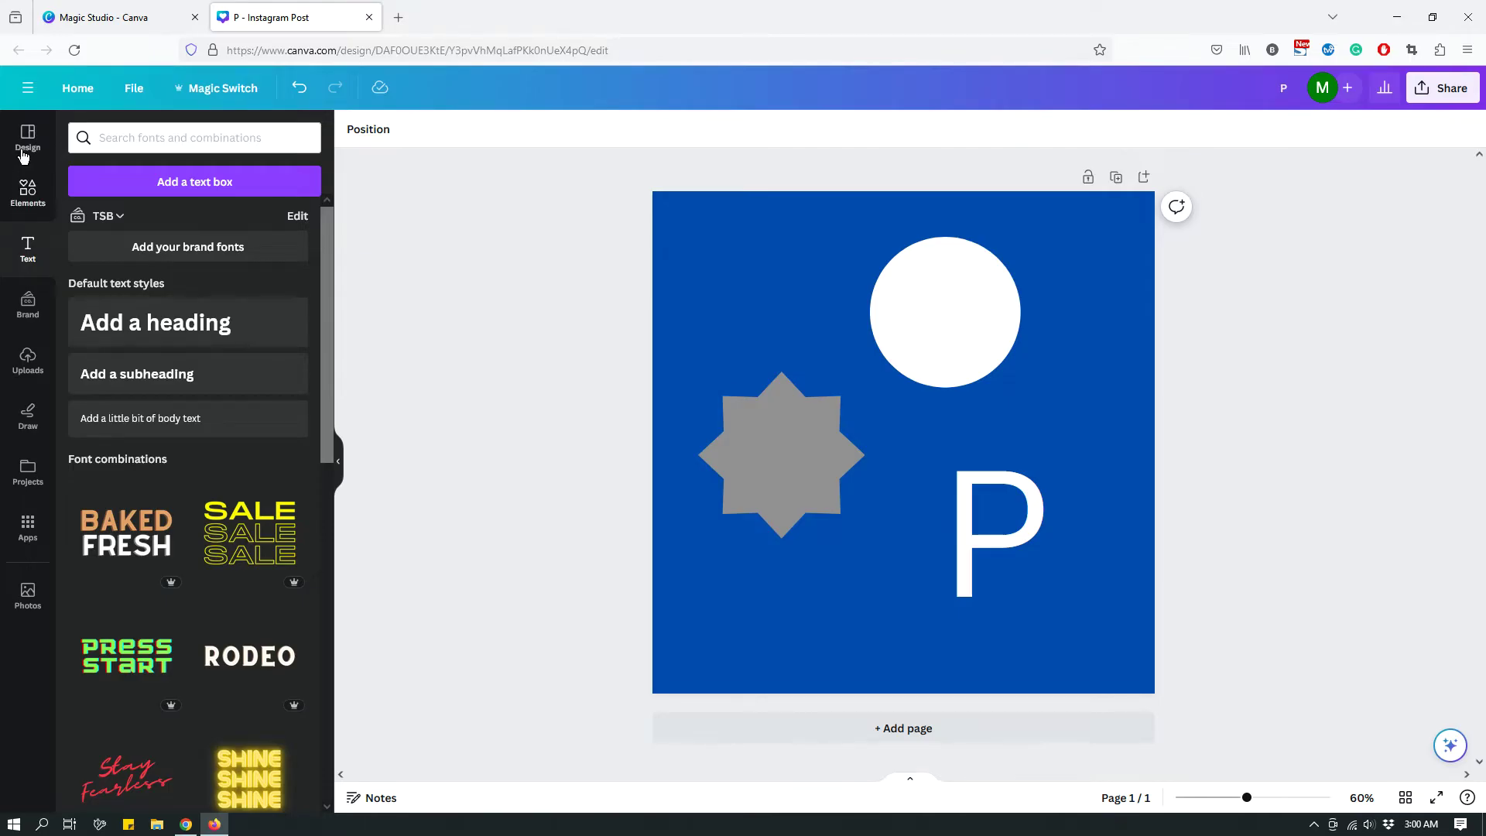
Step: Search the Apps library for 'magic morph' and open the Magic Morph app
{"action": "left_click", "coordinate": [27, 526]}
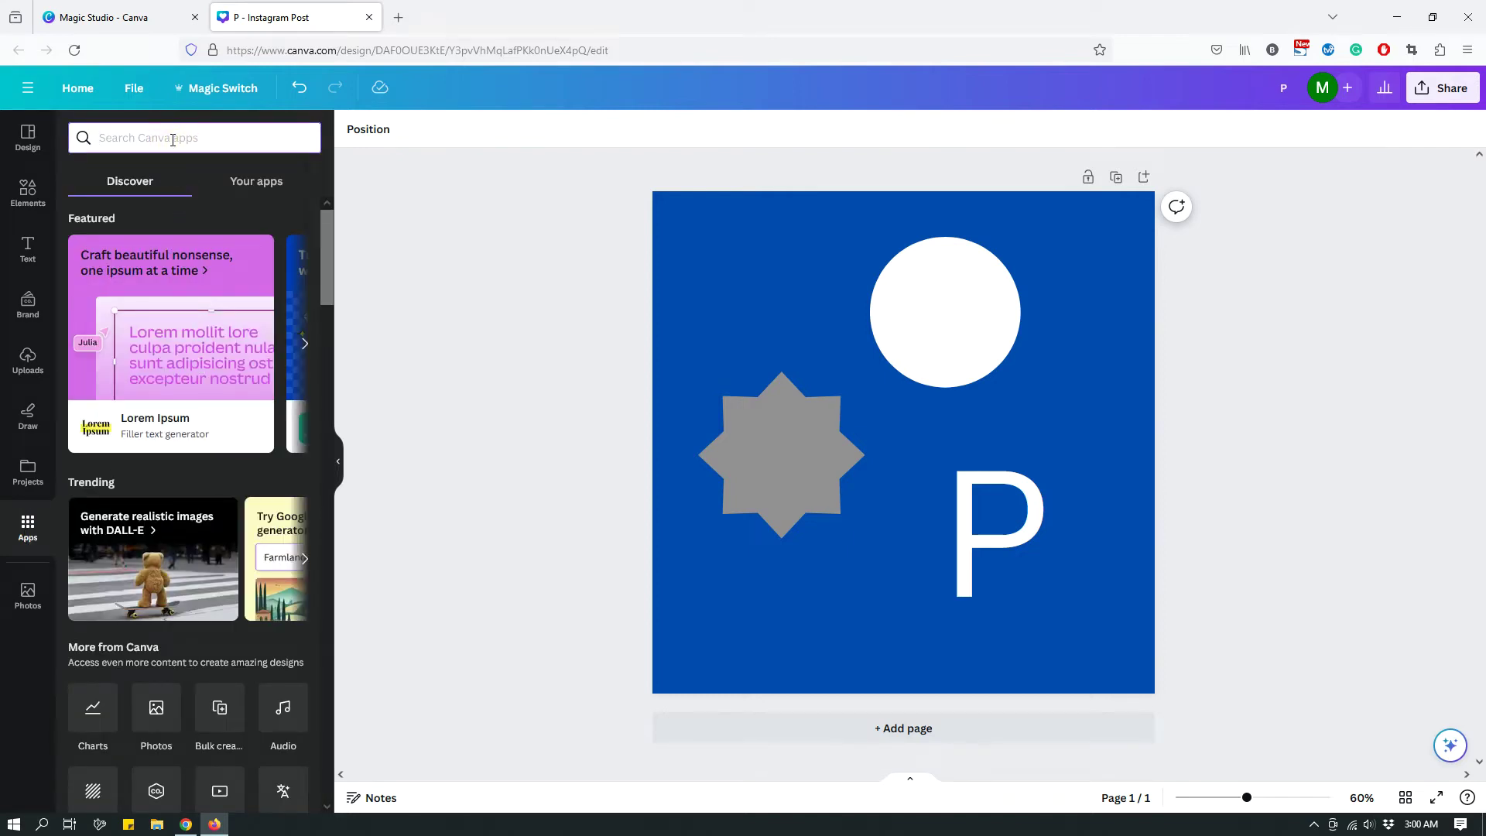
{"action": "left_click", "coordinate": [172, 139]}
{"action": "type", "text": "magic morph"}
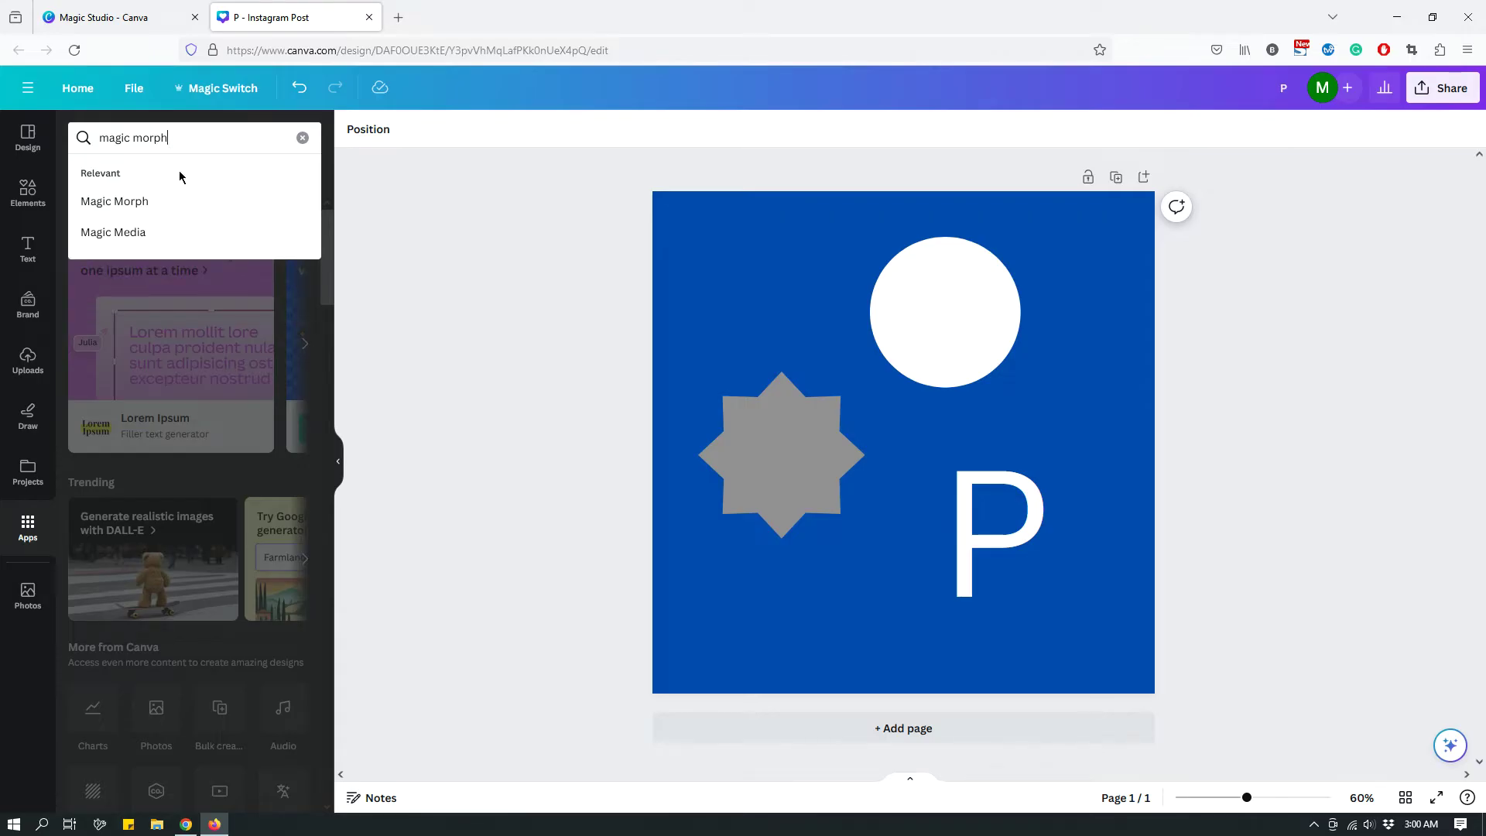
{"action": "left_click", "coordinate": [147, 202]}
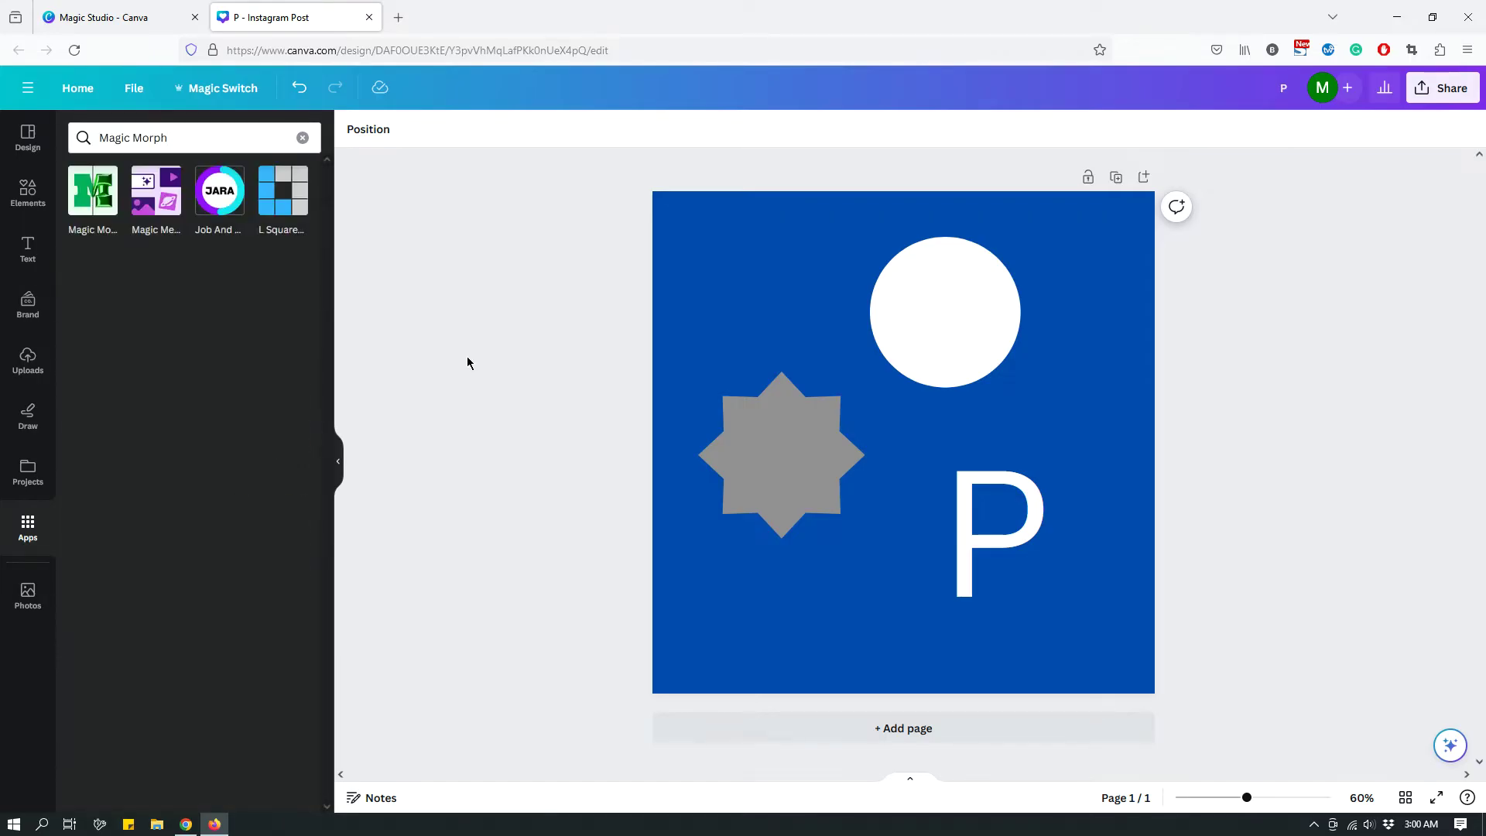
{"action": "left_click", "coordinate": [87, 201]}
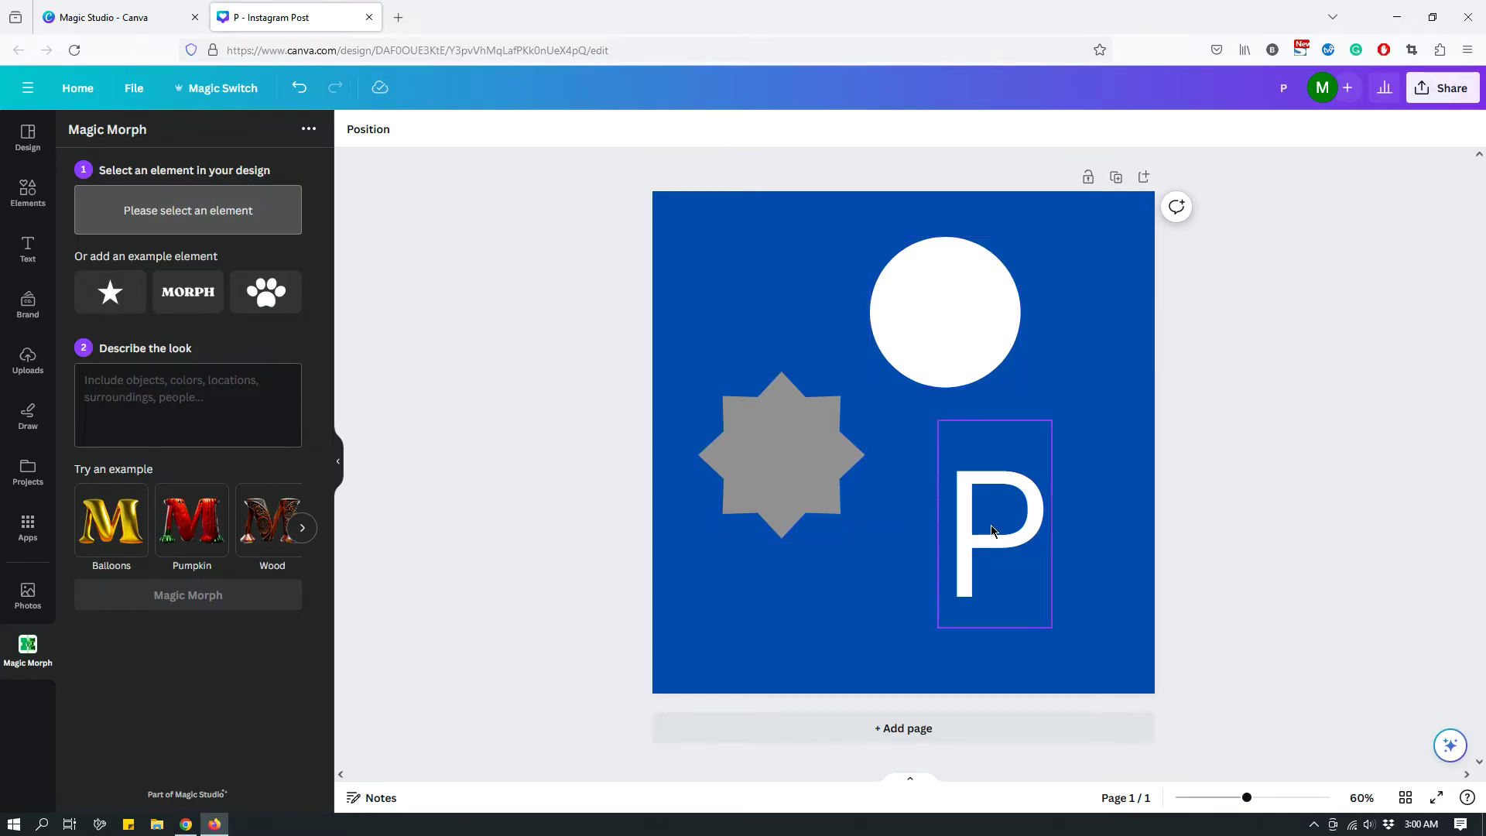
Step: Morph the white circle with the description 'Rainbow colored balloon'
{"action": "left_click", "coordinate": [960, 310]}
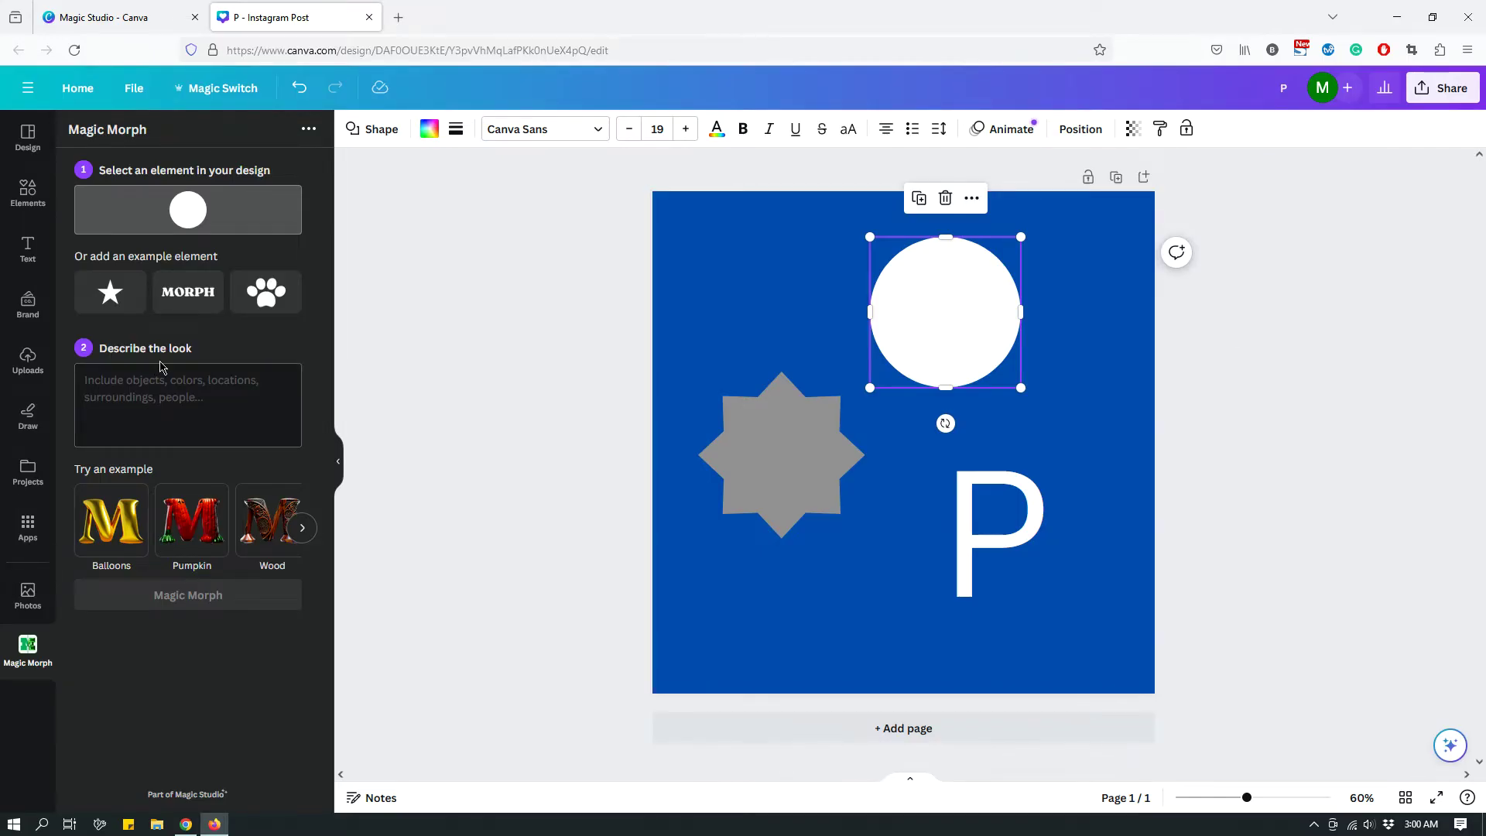
{"action": "left_click", "coordinate": [221, 381]}
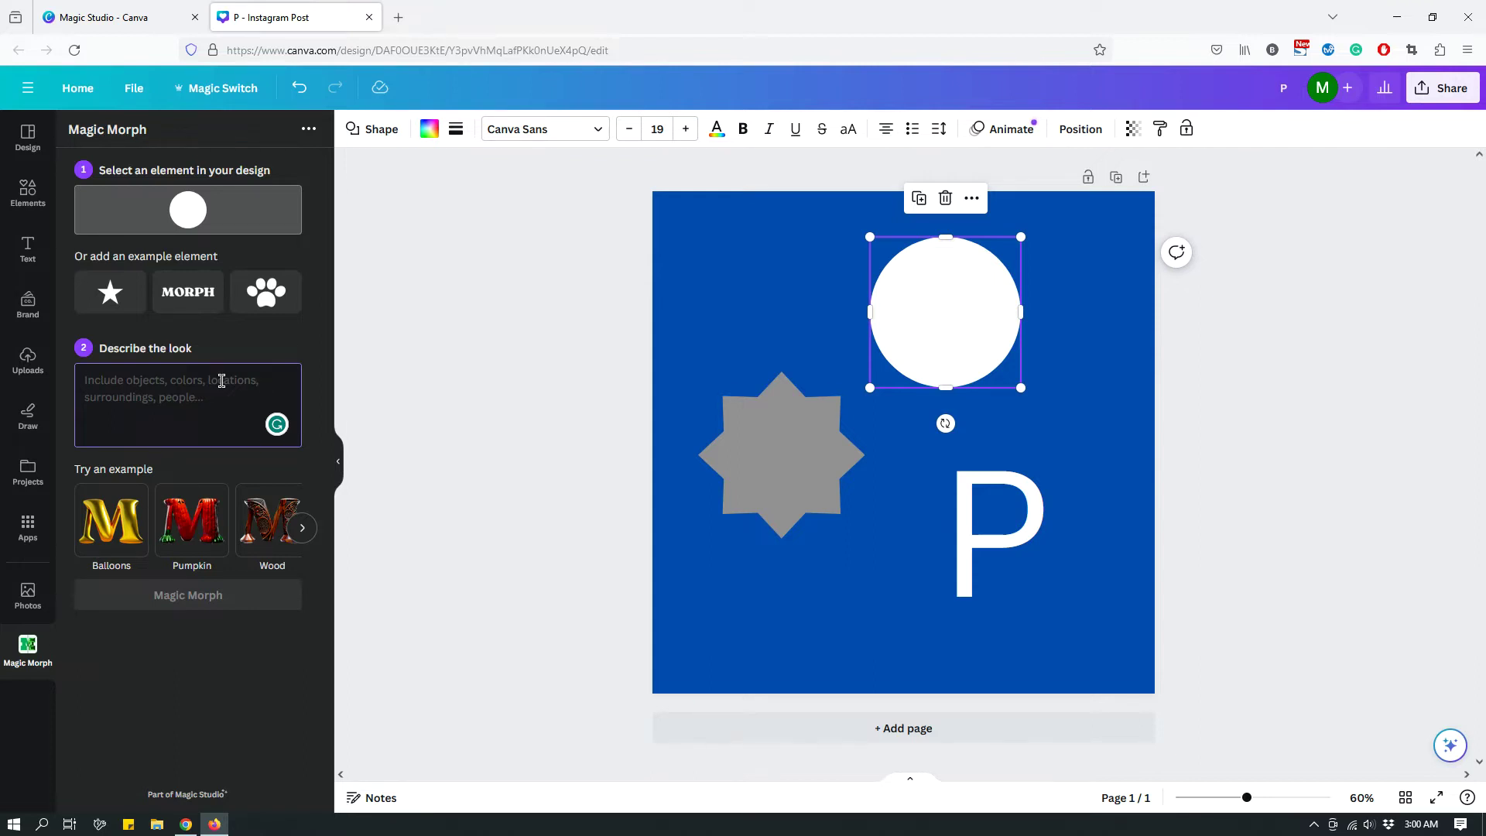
{"action": "type", "text": "Rainbow"}
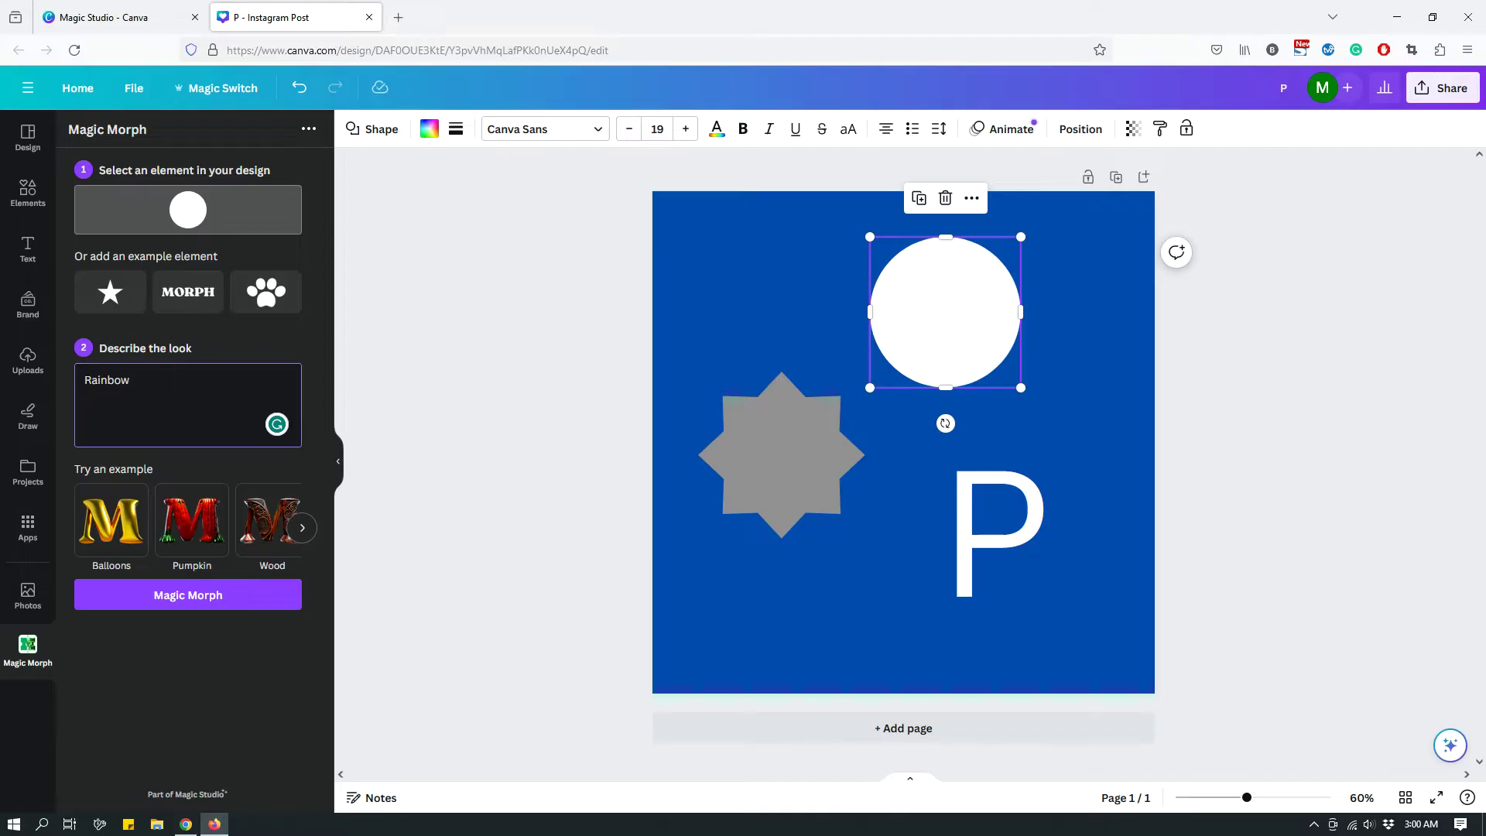
{"action": "type", "text": " colored"}
{"action": "type", "text": "balloon"}
{"action": "key", "text": "Return"}
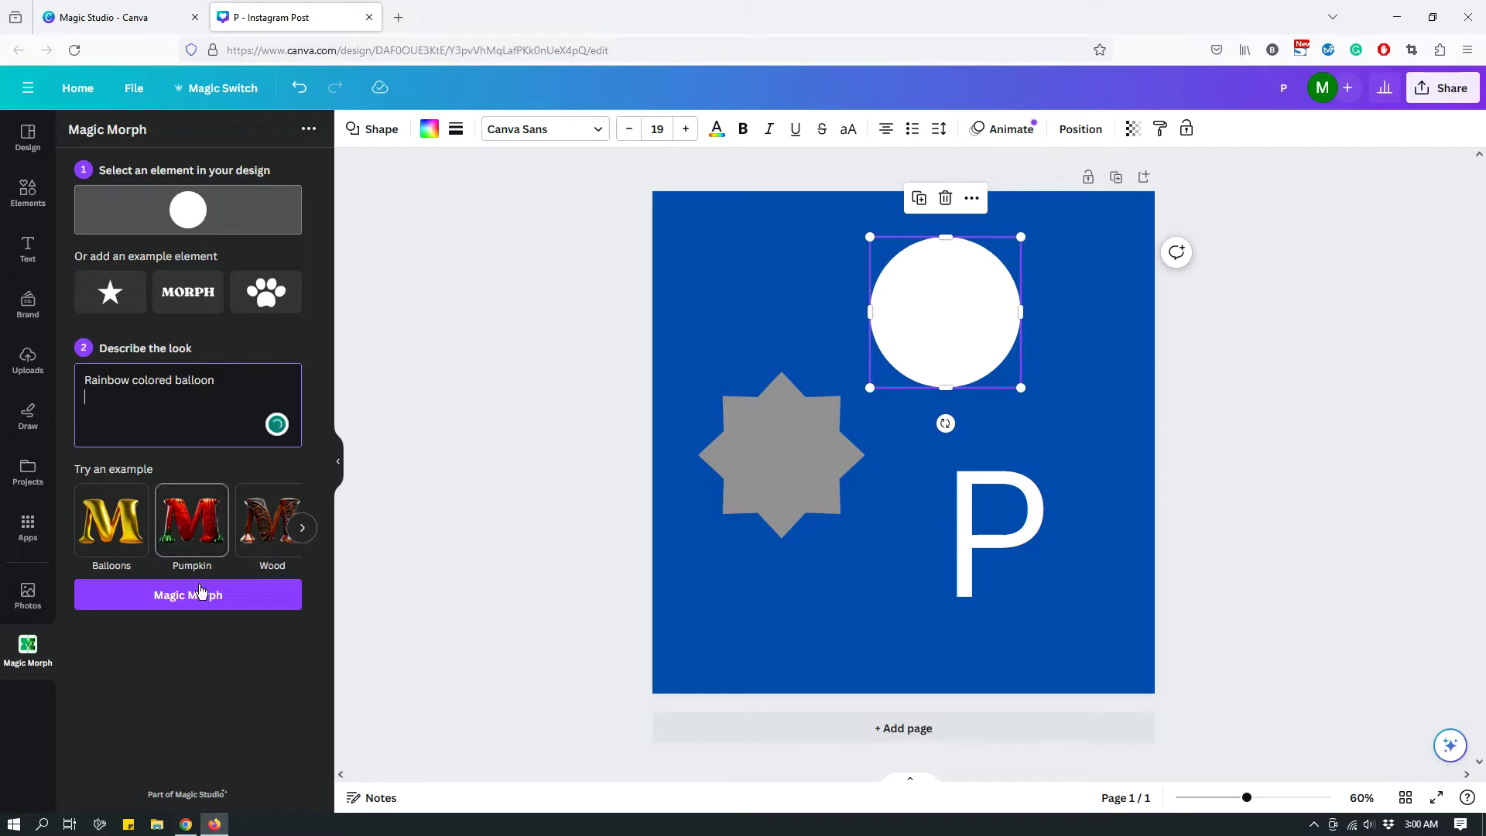
{"action": "left_click", "coordinate": [204, 599]}
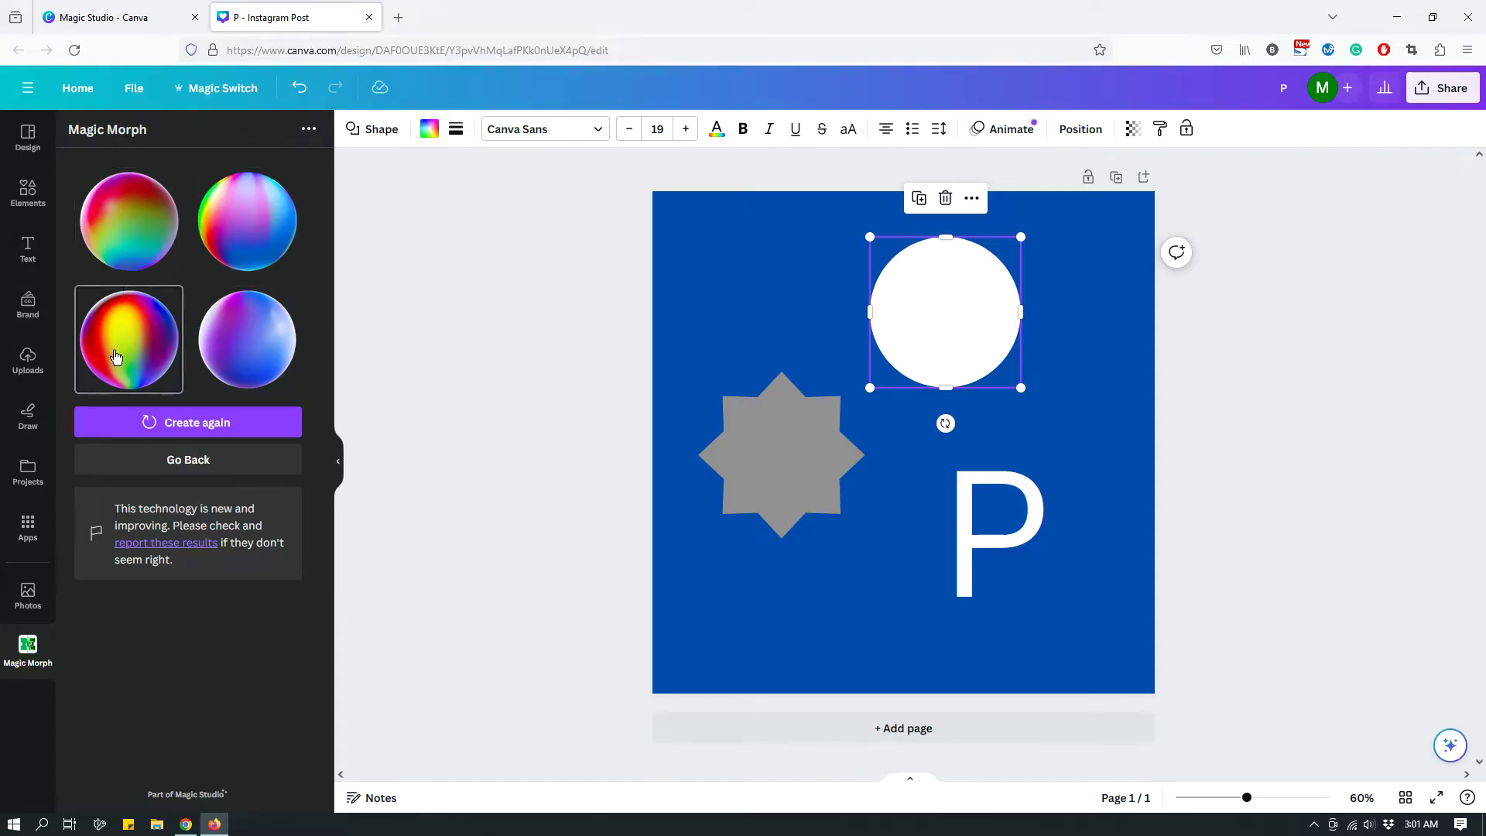
Step: Add the second rainbow sphere variation to the design
{"action": "left_click", "coordinate": [259, 236]}
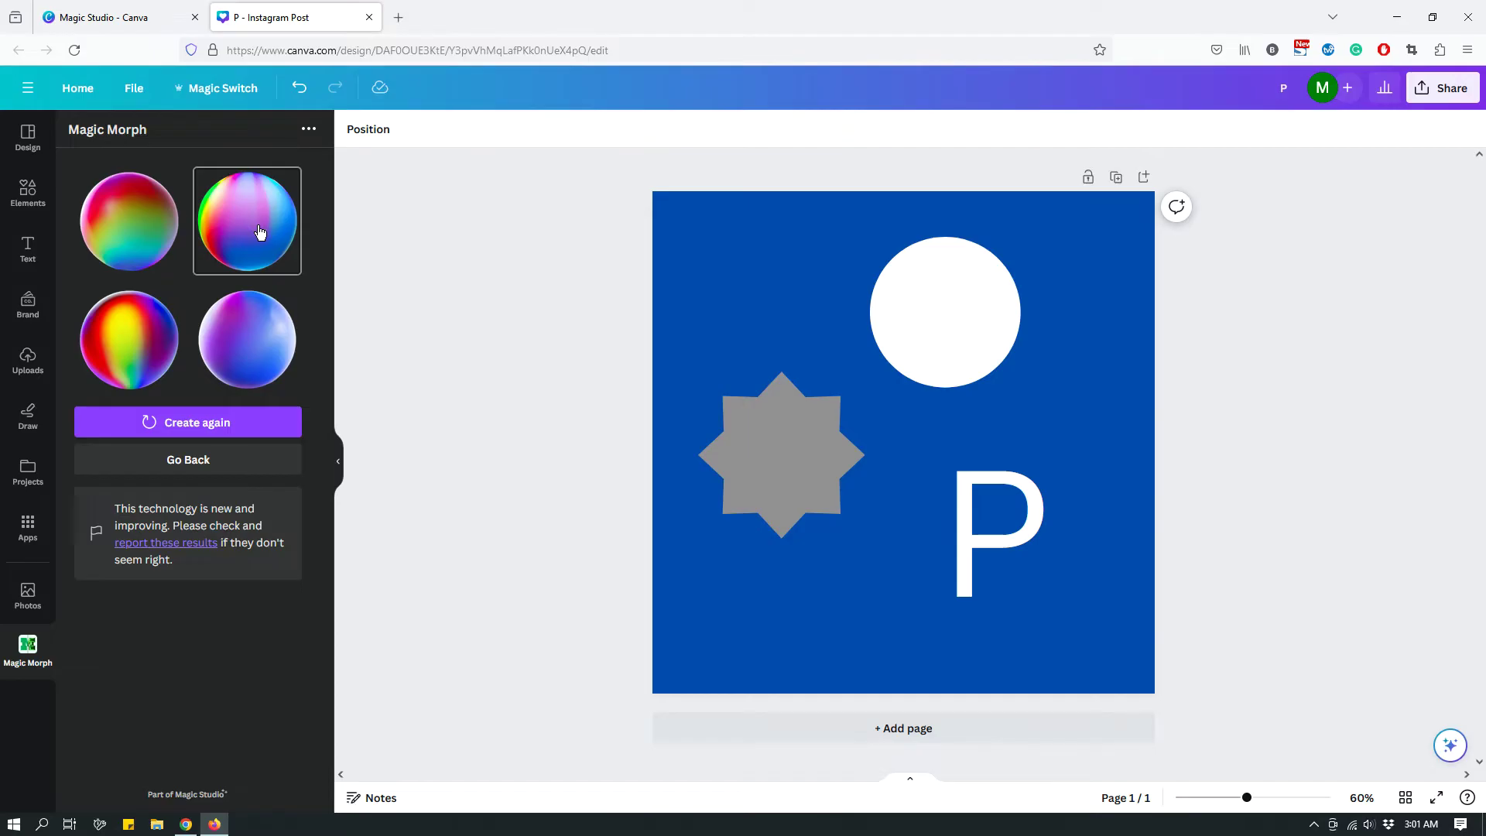
Step: Delete the white circle and shrink and move the rainbow sphere into its top-right spot
{"action": "left_click", "coordinate": [991, 303]}
{"action": "key", "text": "Delete"}
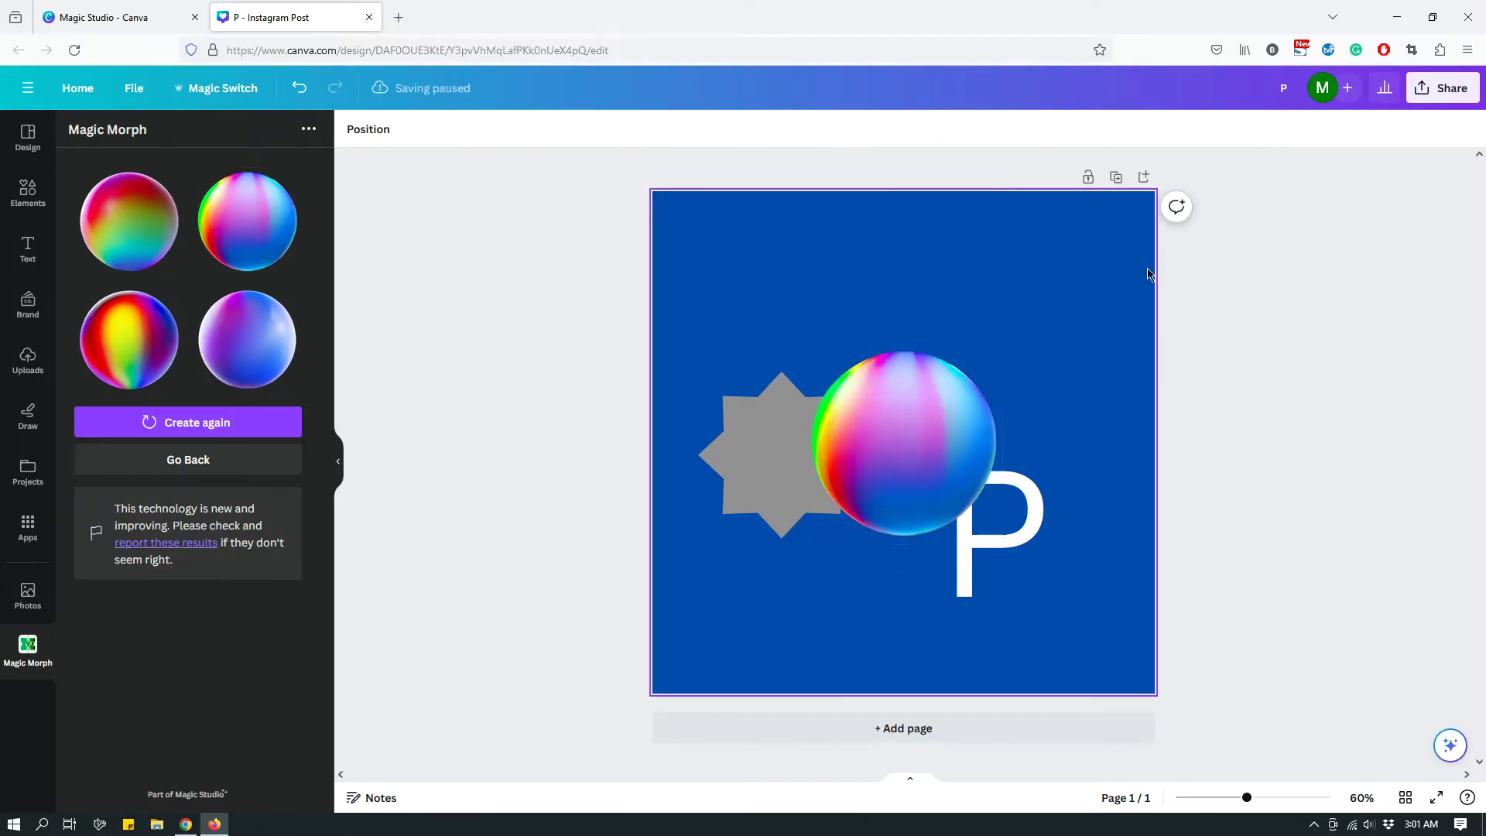
{"action": "left_click_drag", "start_coordinate": [916, 461], "coordinate": [974, 326]}
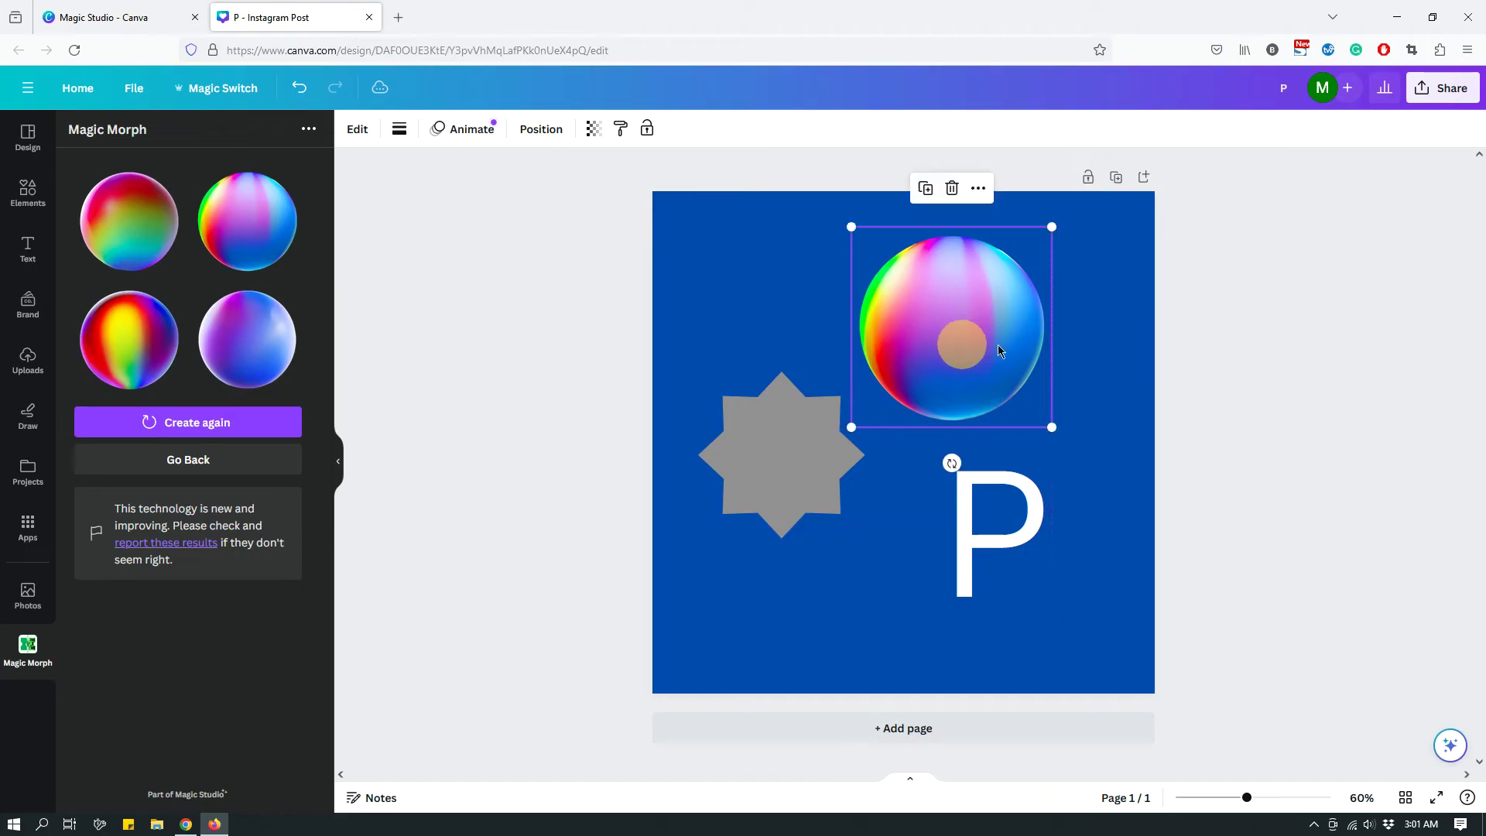
{"action": "mouse_move", "coordinate": [1053, 426]}
{"action": "left_mouse_down"}
{"action": "mouse_move", "coordinate": [1024, 402]}
{"action": "mouse_move", "coordinate": [1068, 441]}
{"action": "mouse_move", "coordinate": [1025, 384]}
{"action": "mouse_move", "coordinate": [1068, 431]}
{"action": "mouse_move", "coordinate": [1062, 418]}
{"action": "left_mouse_up"}
{"action": "left_click_drag", "start_coordinate": [973, 379], "coordinate": [1007, 364]}
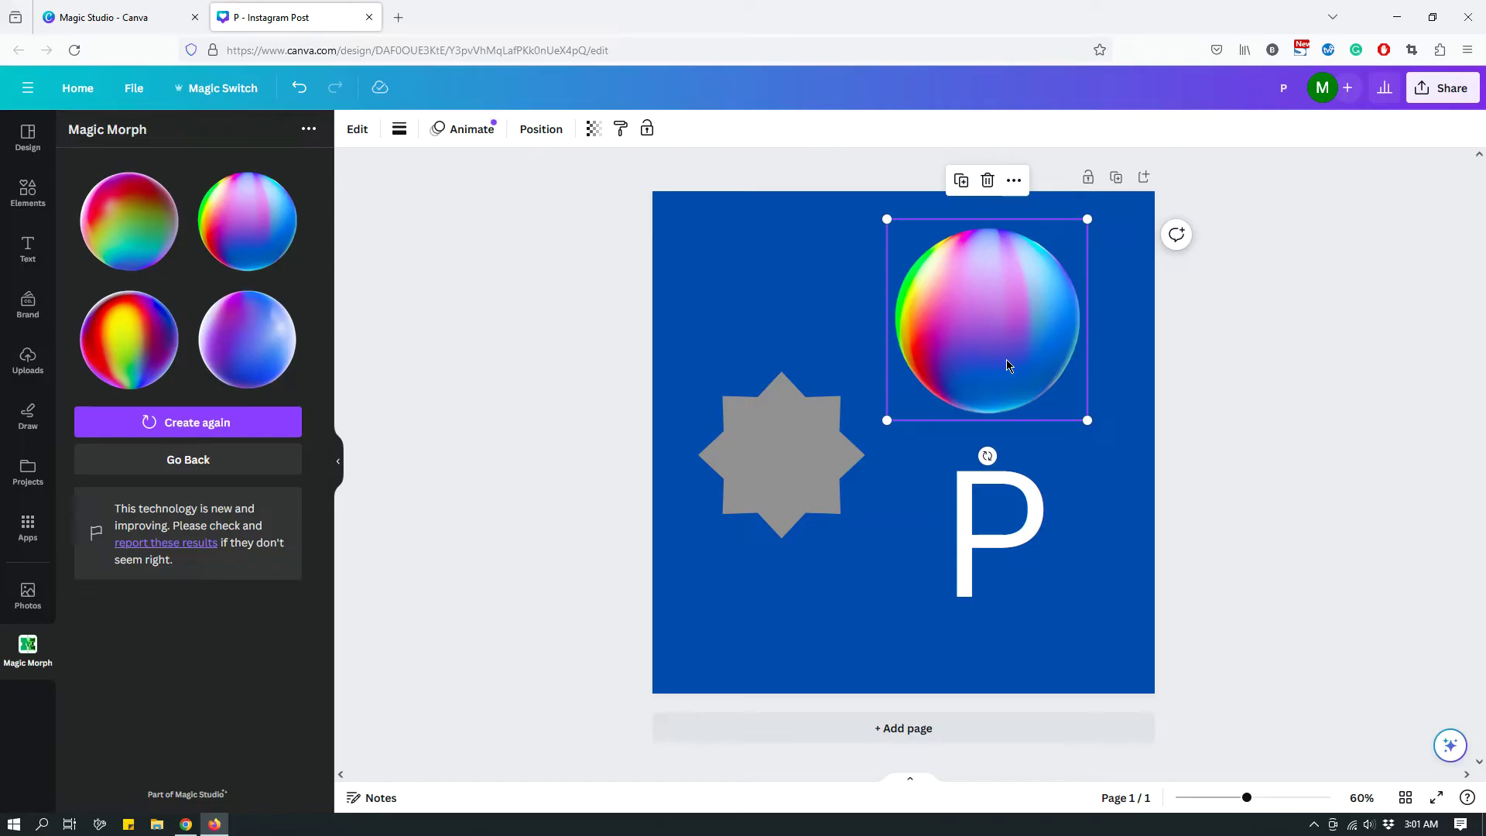
{"action": "left_click", "coordinate": [1016, 549]}
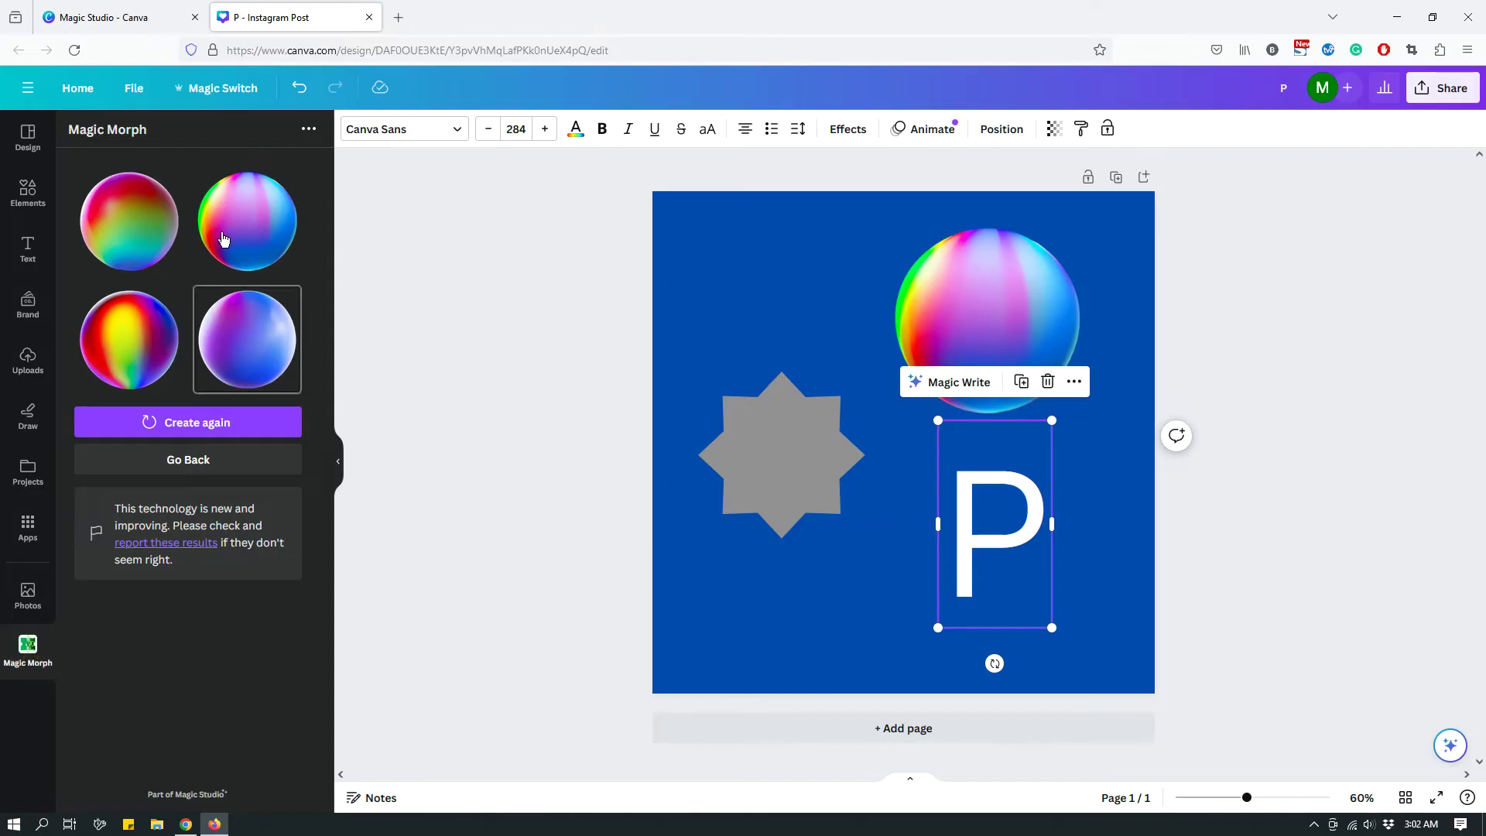
Step: Replace the rainbow balloon prompt with 'A pink slimy shape' for the letter P
{"action": "left_click", "coordinate": [246, 462]}
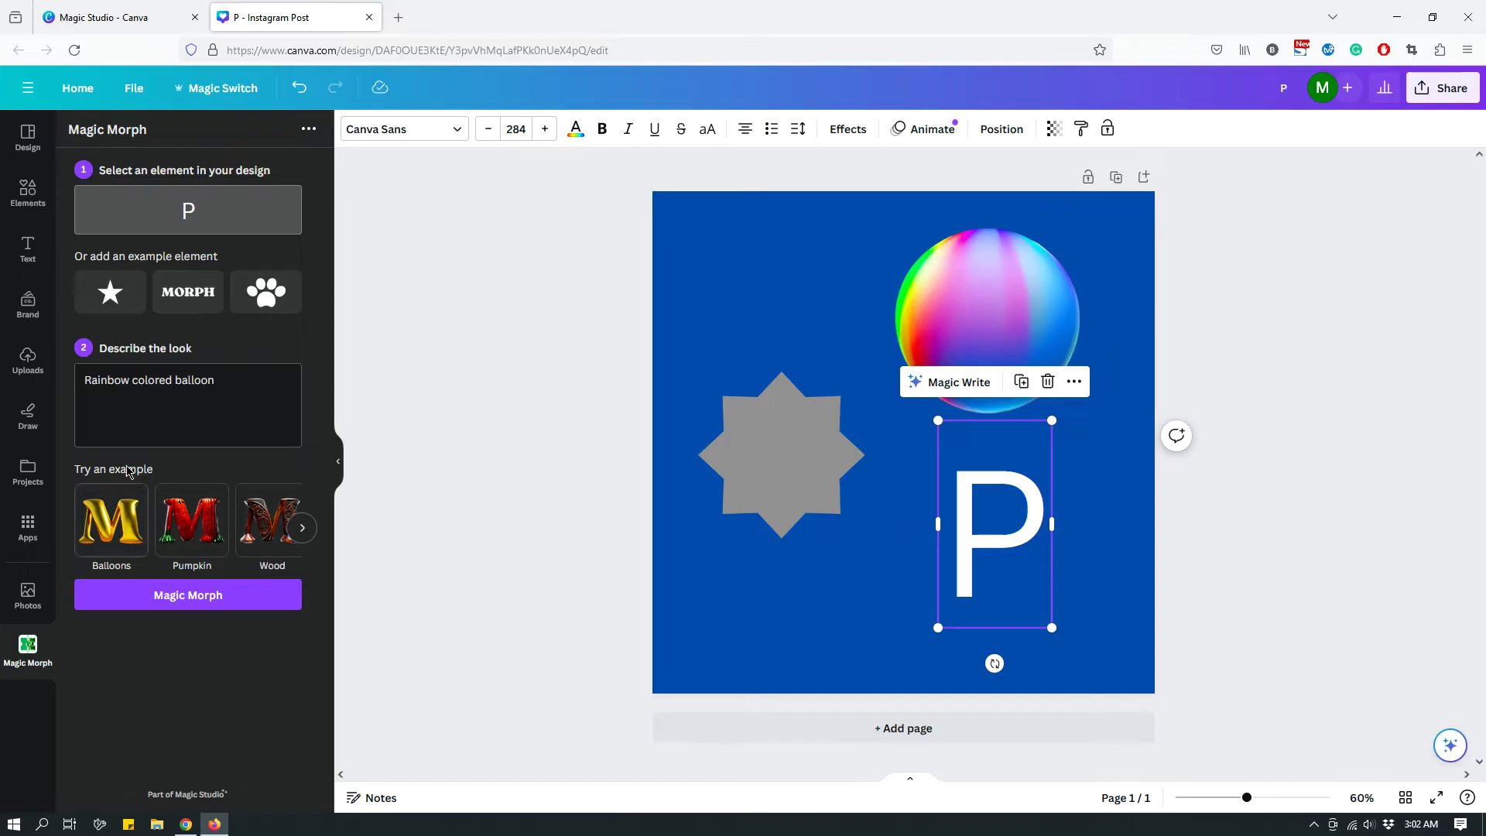
{"action": "left_click", "coordinate": [154, 387]}
{"action": "left_click_drag", "start_coordinate": [232, 381], "coordinate": [72, 387]}
{"action": "key", "text": "BackSpace"}
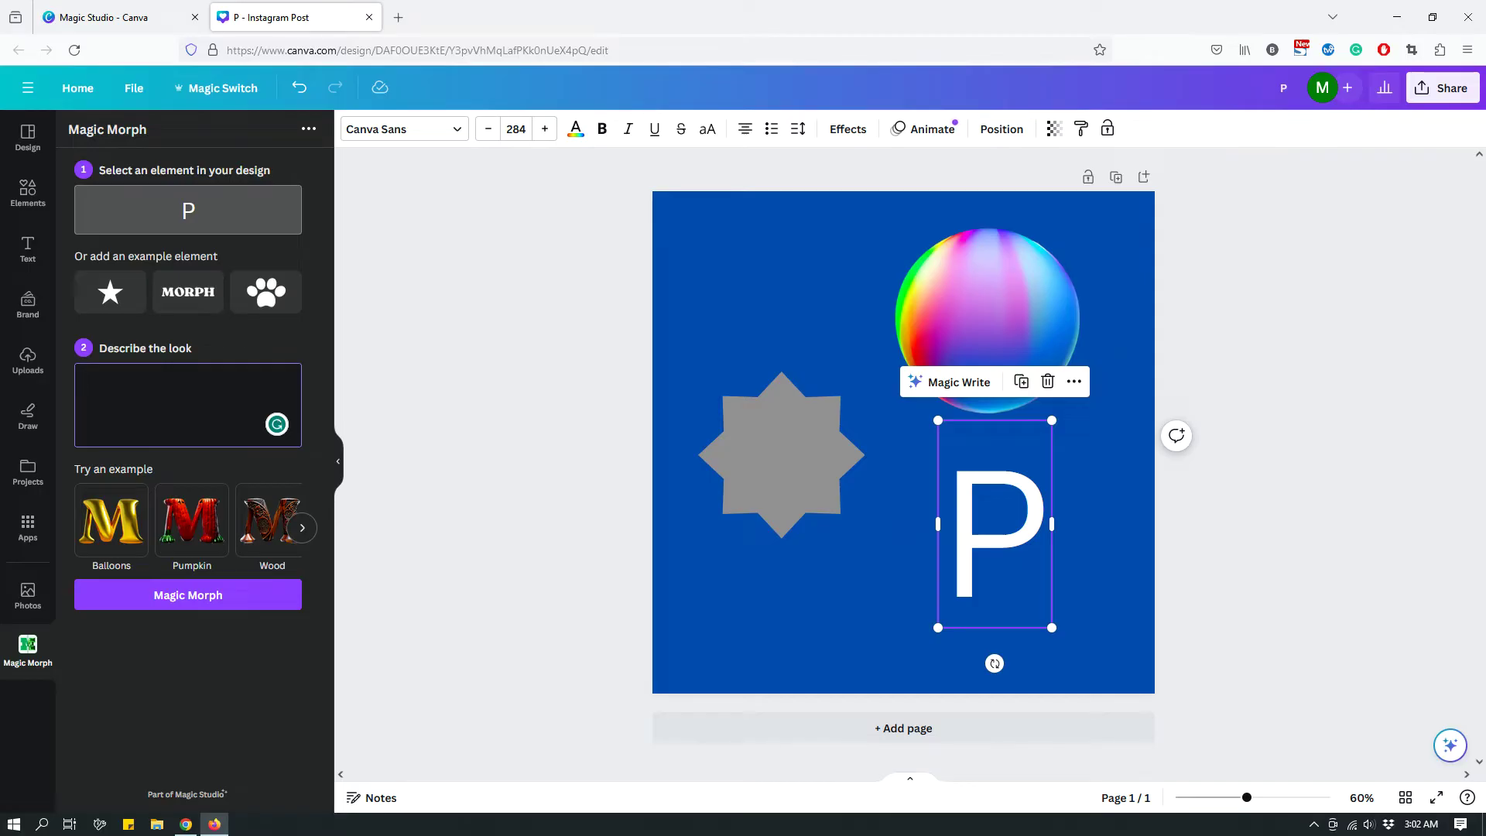
{"action": "type", "text": "A slimy"}
{"action": "key", "text": "BackSpace"}
{"action": "key", "text": "BackSpace"}
{"action": "key", "text": "BackSpace"}
{"action": "key", "text": "BackSpace"}
{"action": "key", "text": "BackSpace"}
{"action": "key", "text": "BackSpace"}
{"action": "type", "text": "pink slimy shape"}
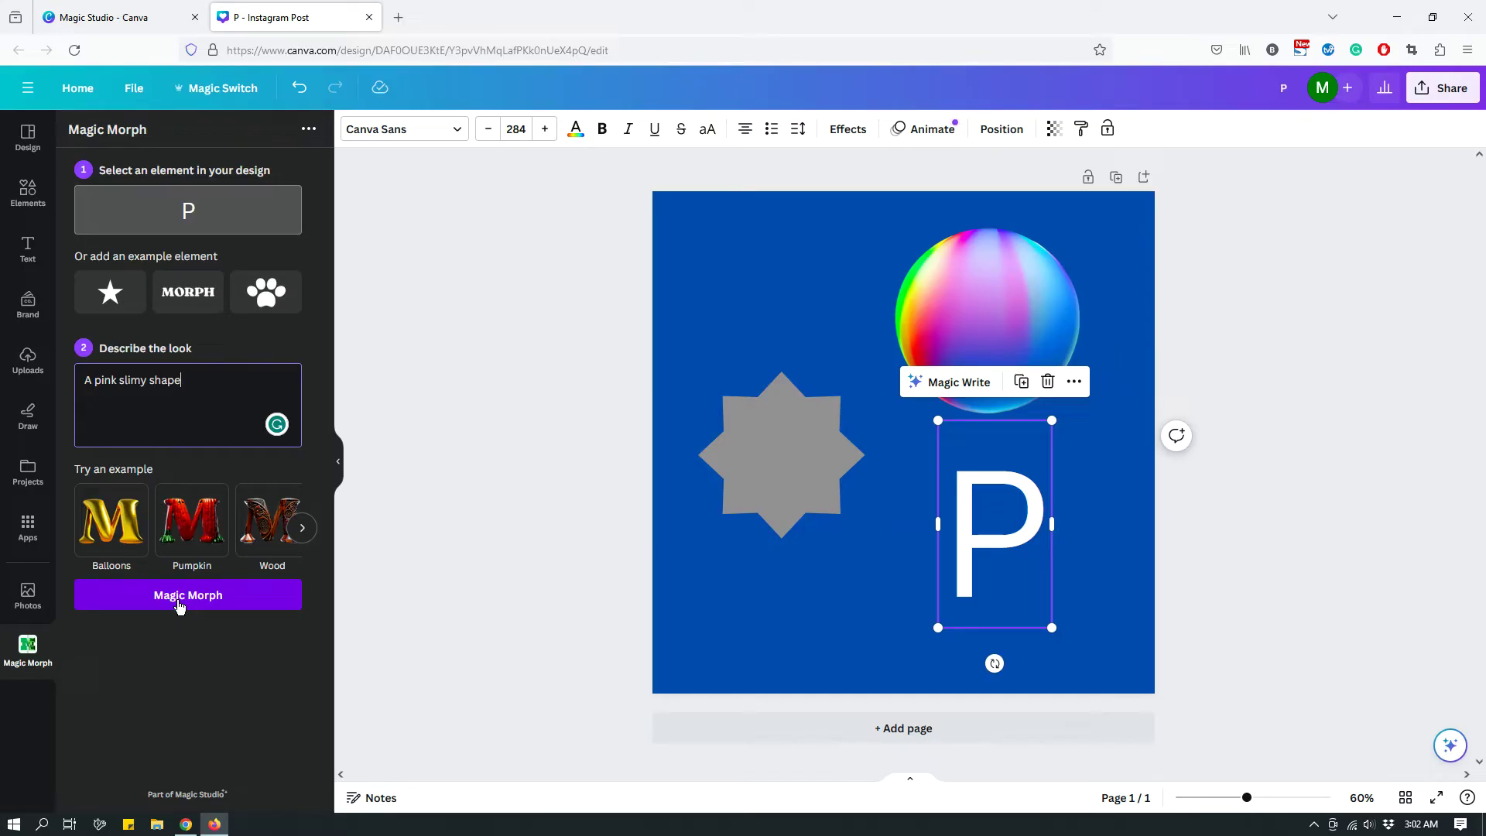
Step: Generate pink glossy Magic Morph variations of the letter P
{"action": "left_click", "coordinate": [180, 597]}
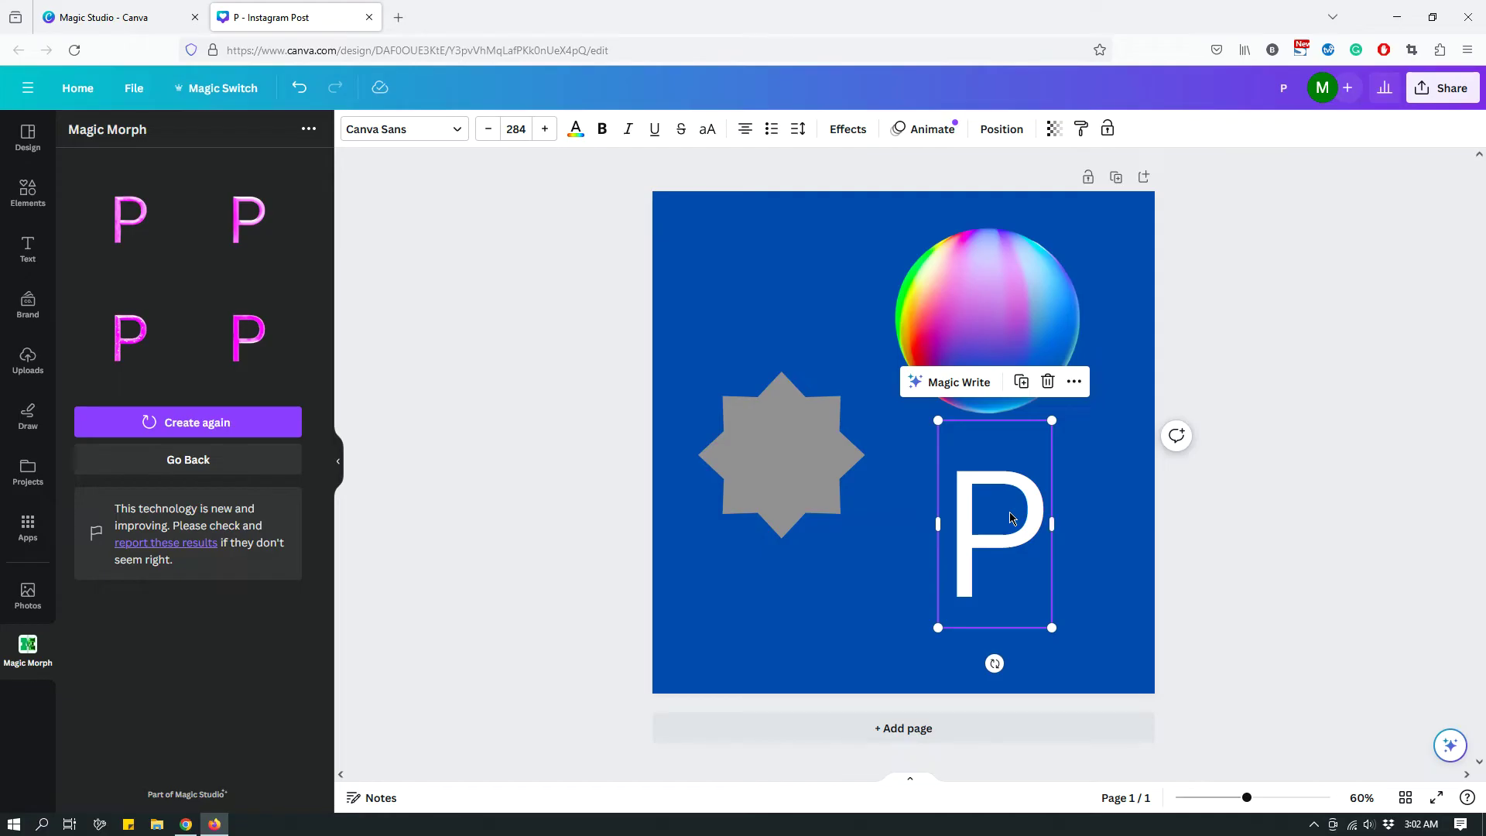
Step: Insert a pink glossy P result and delete the original white P
{"action": "left_click", "coordinate": [275, 229]}
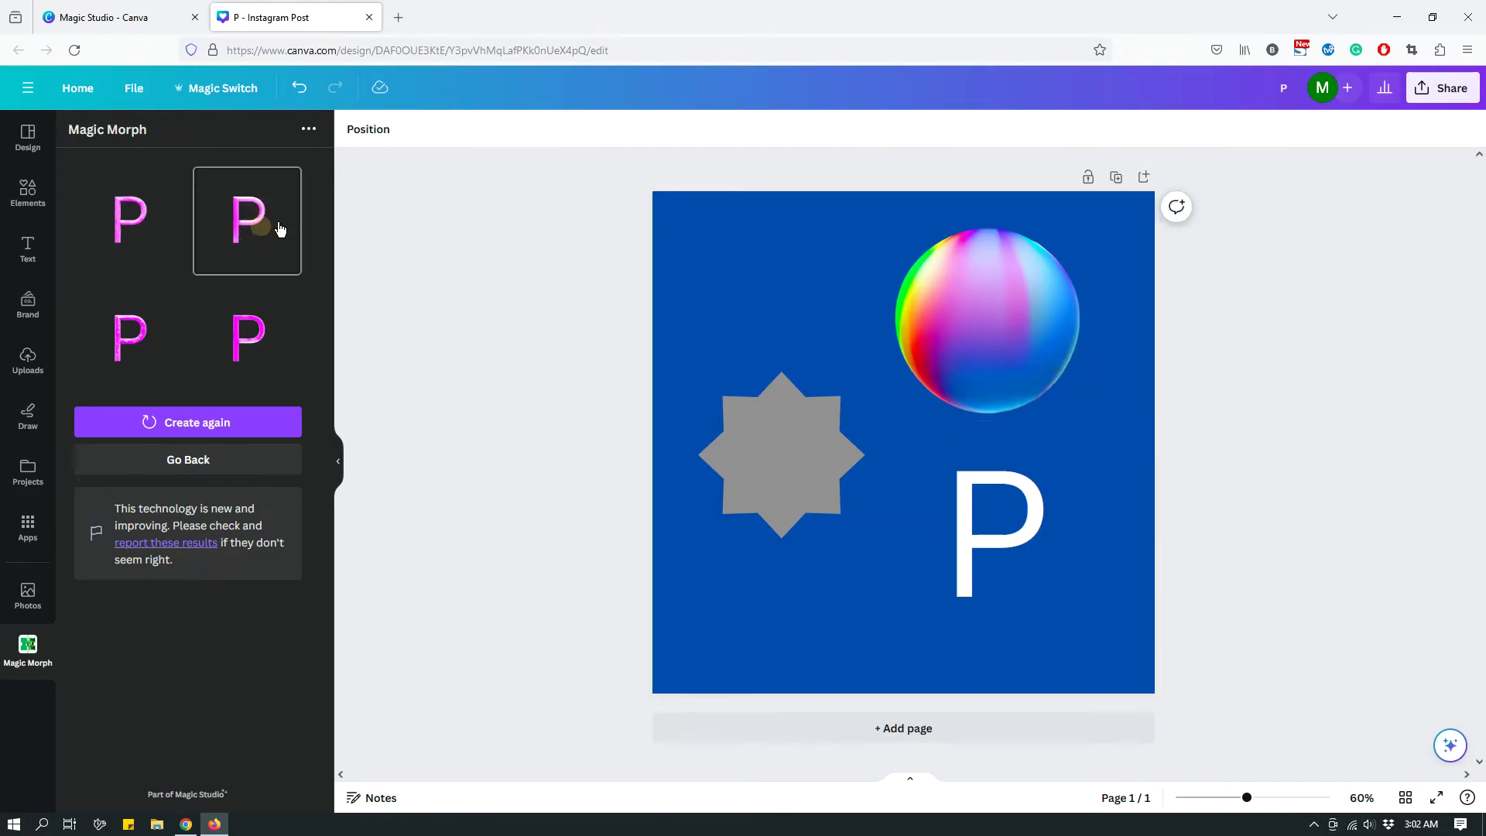
{"action": "left_click", "coordinate": [1014, 534]}
{"action": "key", "text": "Delete"}
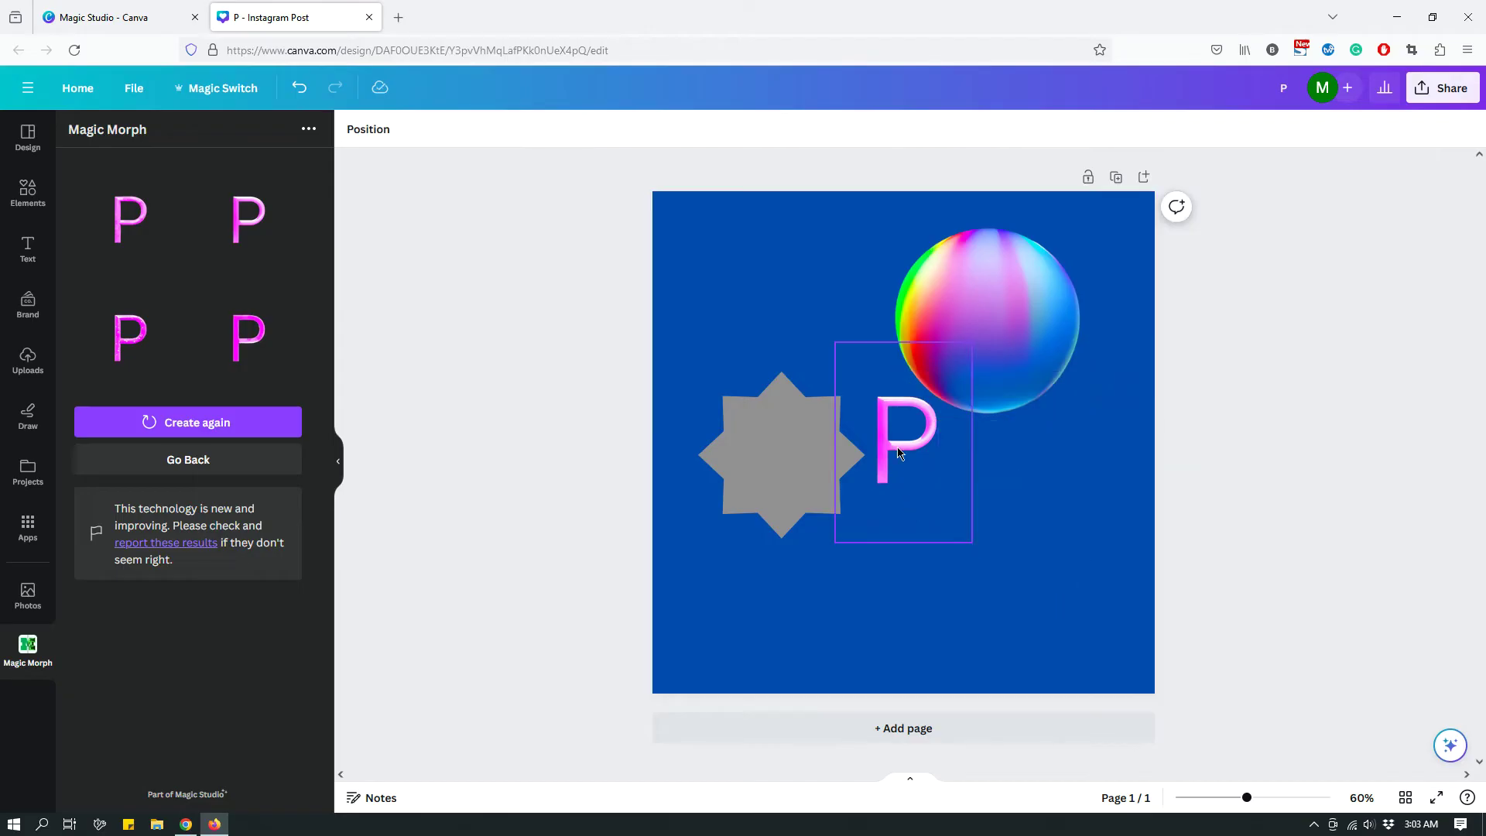
Step: Enlarge the pink P and position it below the rainbow ball
{"action": "left_click_drag", "start_coordinate": [898, 448], "coordinate": [938, 507]}
{"action": "left_click_drag", "start_coordinate": [1013, 602], "coordinate": [1065, 664]}
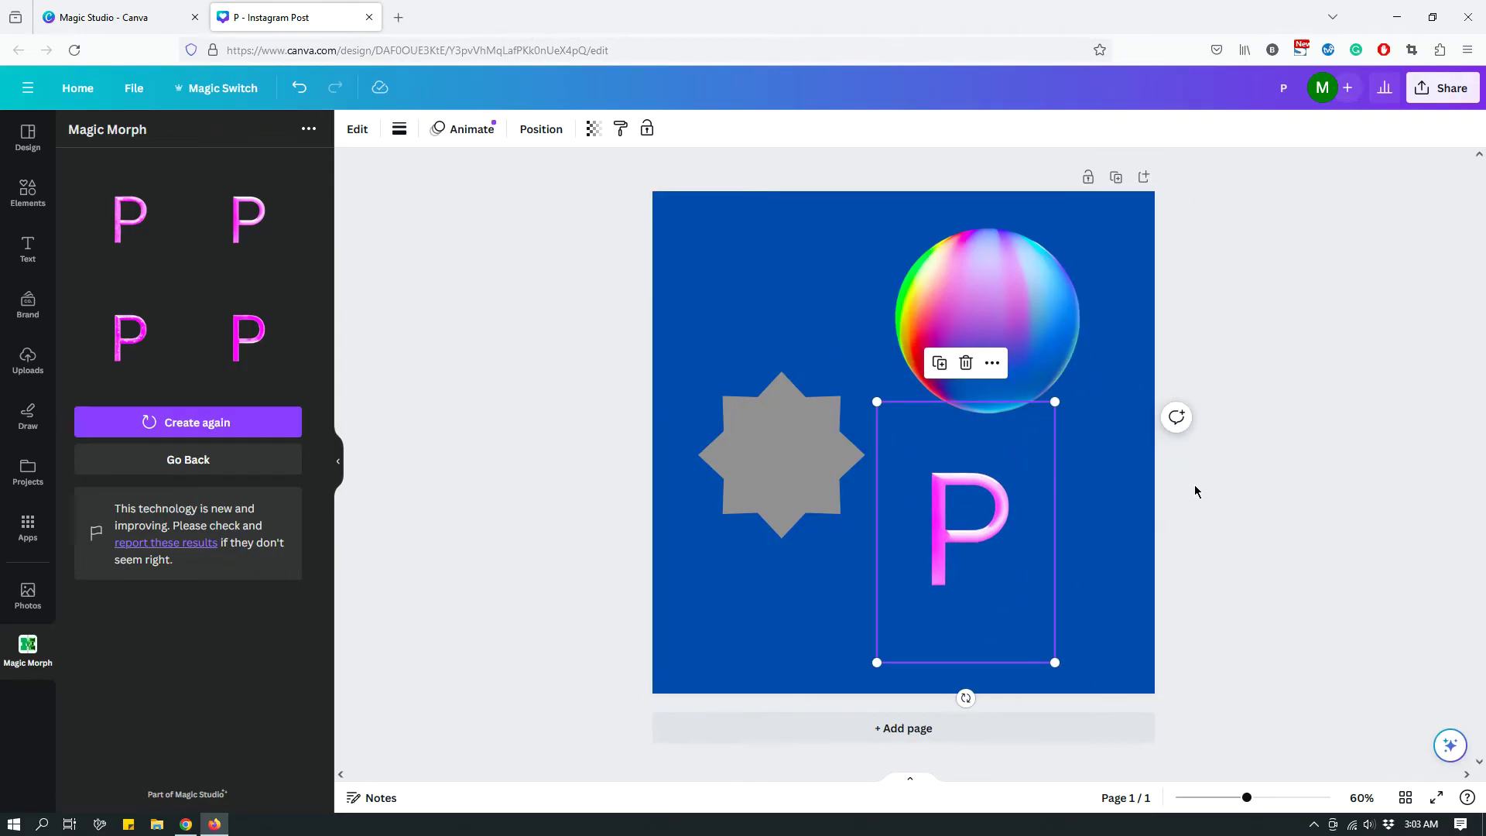
{"action": "left_click", "coordinate": [257, 474]}
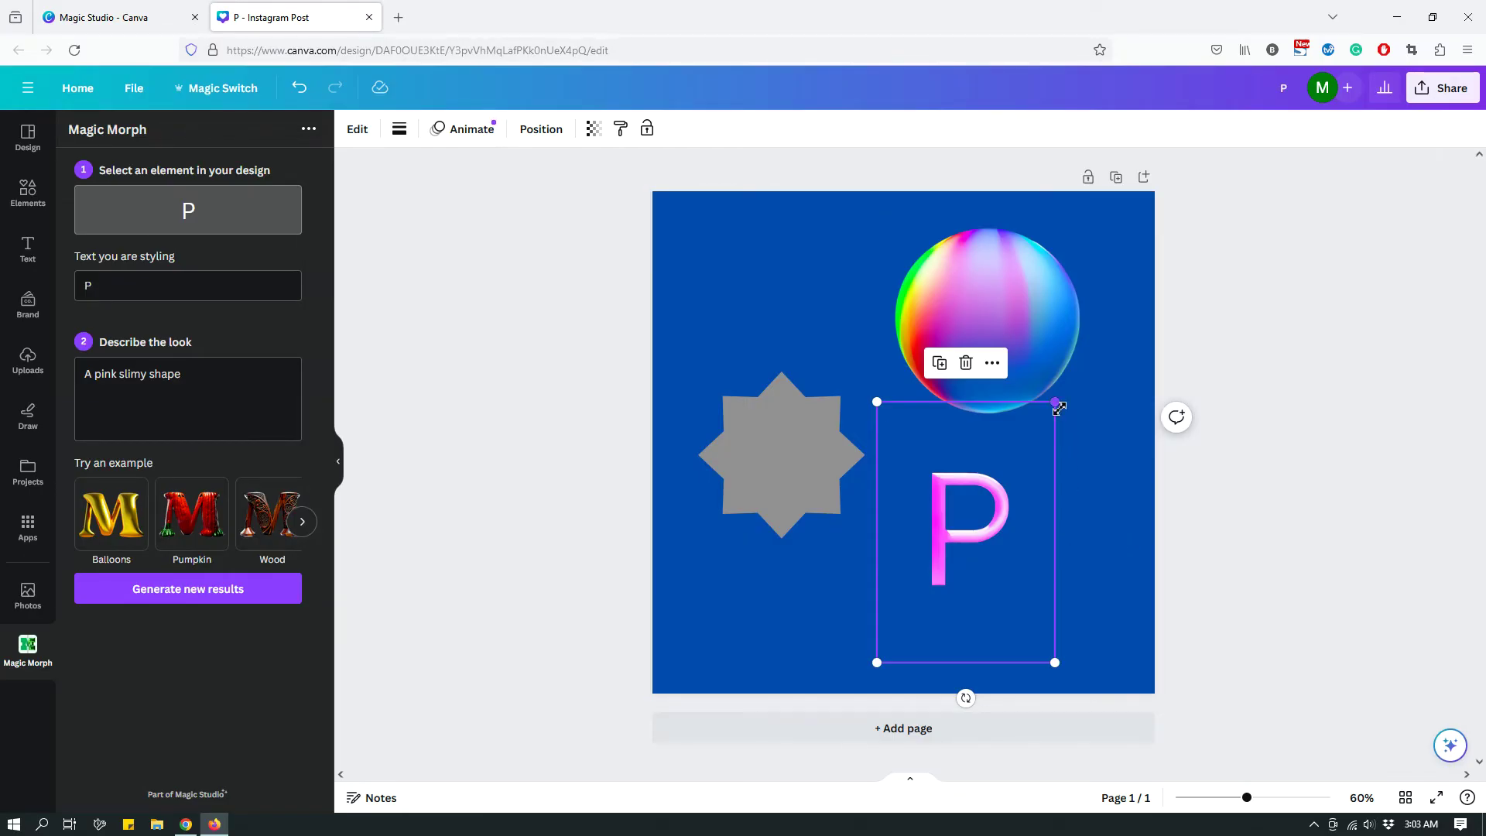
{"action": "left_click_drag", "start_coordinate": [1059, 408], "coordinate": [1080, 376]}
{"action": "left_click_drag", "start_coordinate": [988, 531], "coordinate": [1009, 552]}
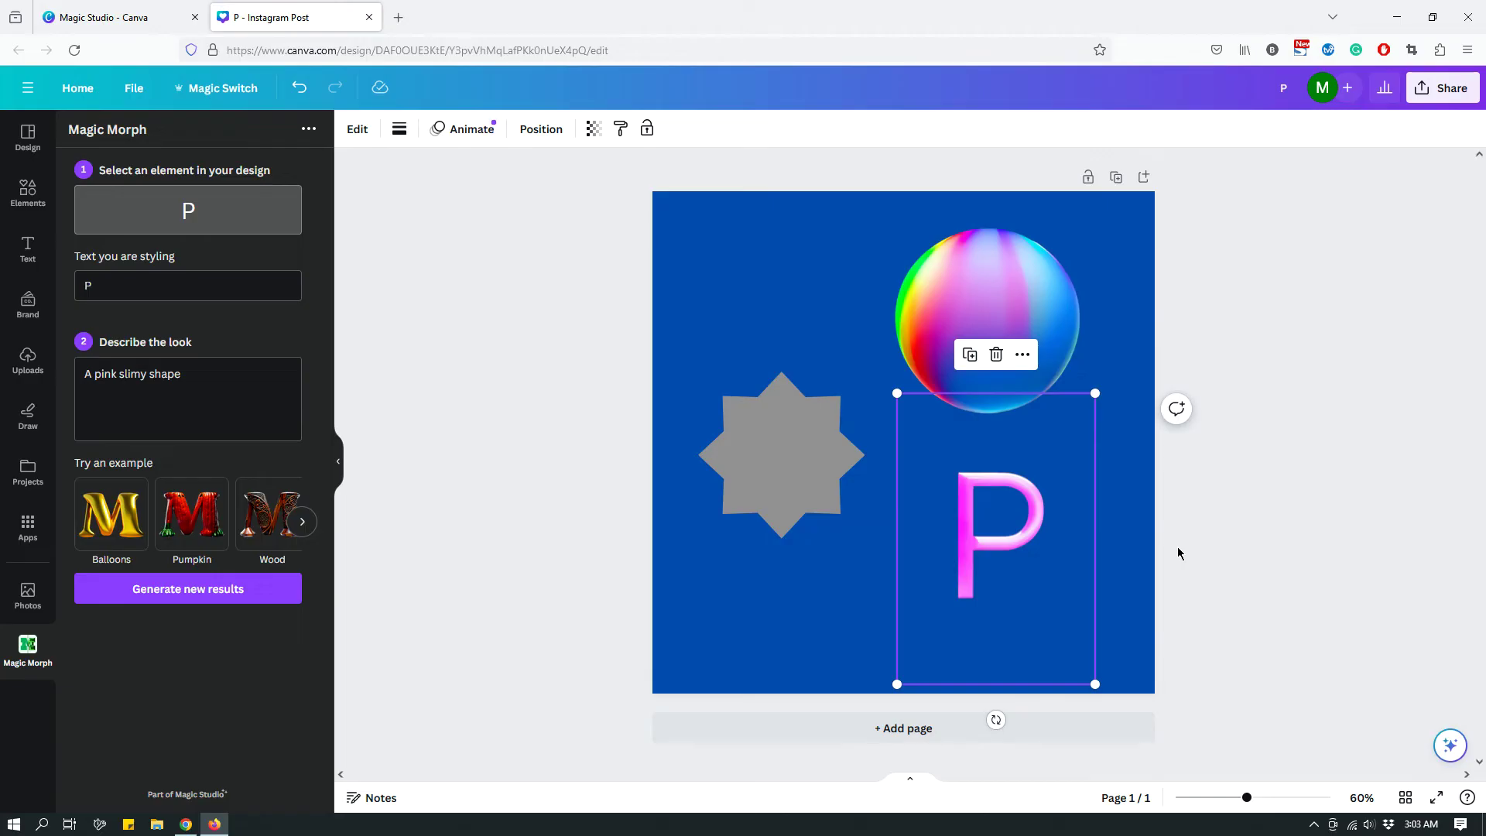
Step: For the grey star, change the Magic Morph description to 'A blue tree-bark textured shape' and generate
{"action": "left_click", "coordinate": [762, 446]}
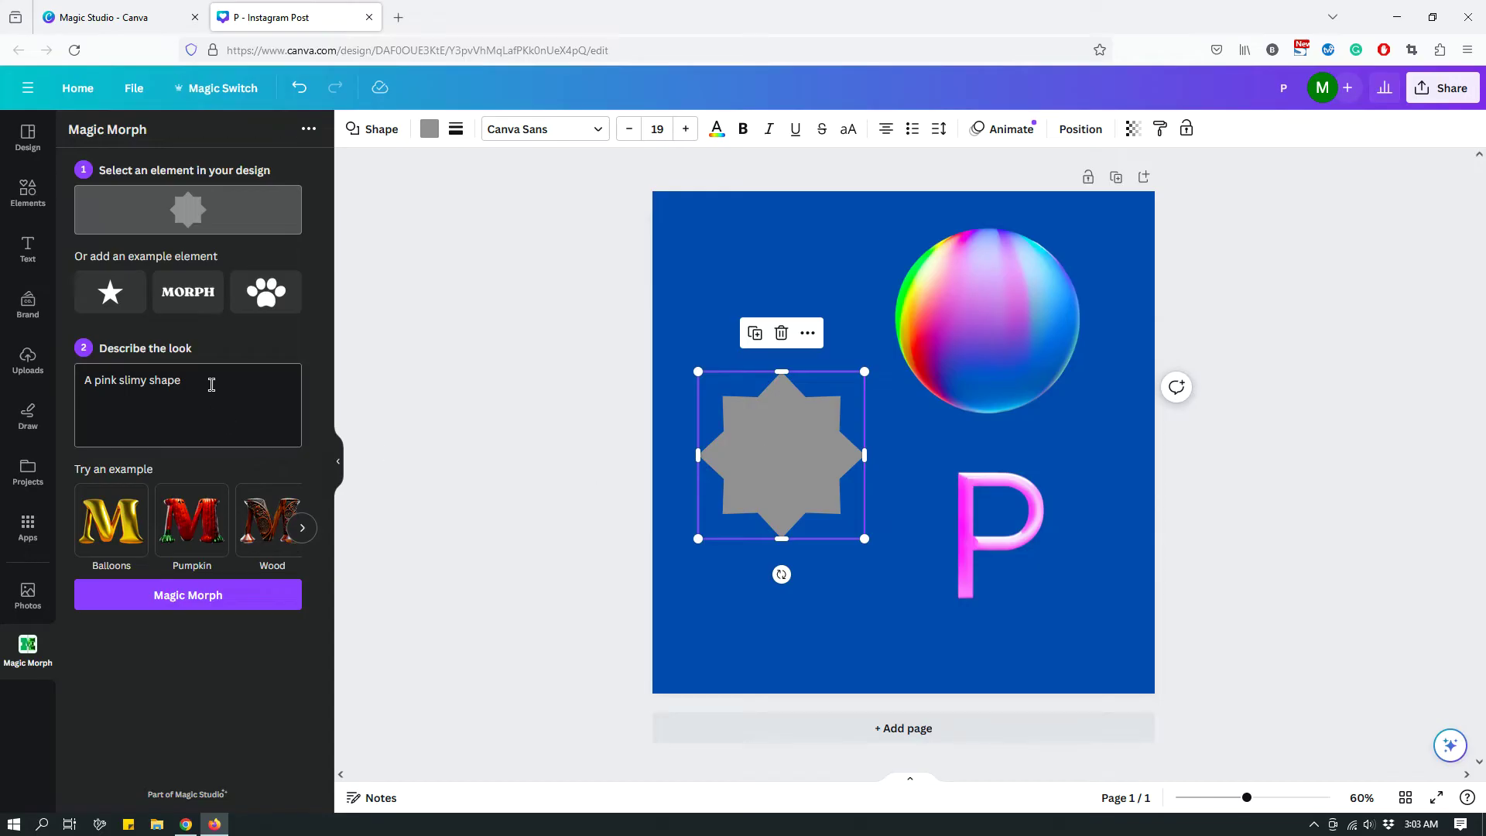
{"action": "left_click_drag", "start_coordinate": [211, 383], "coordinate": [73, 380]}
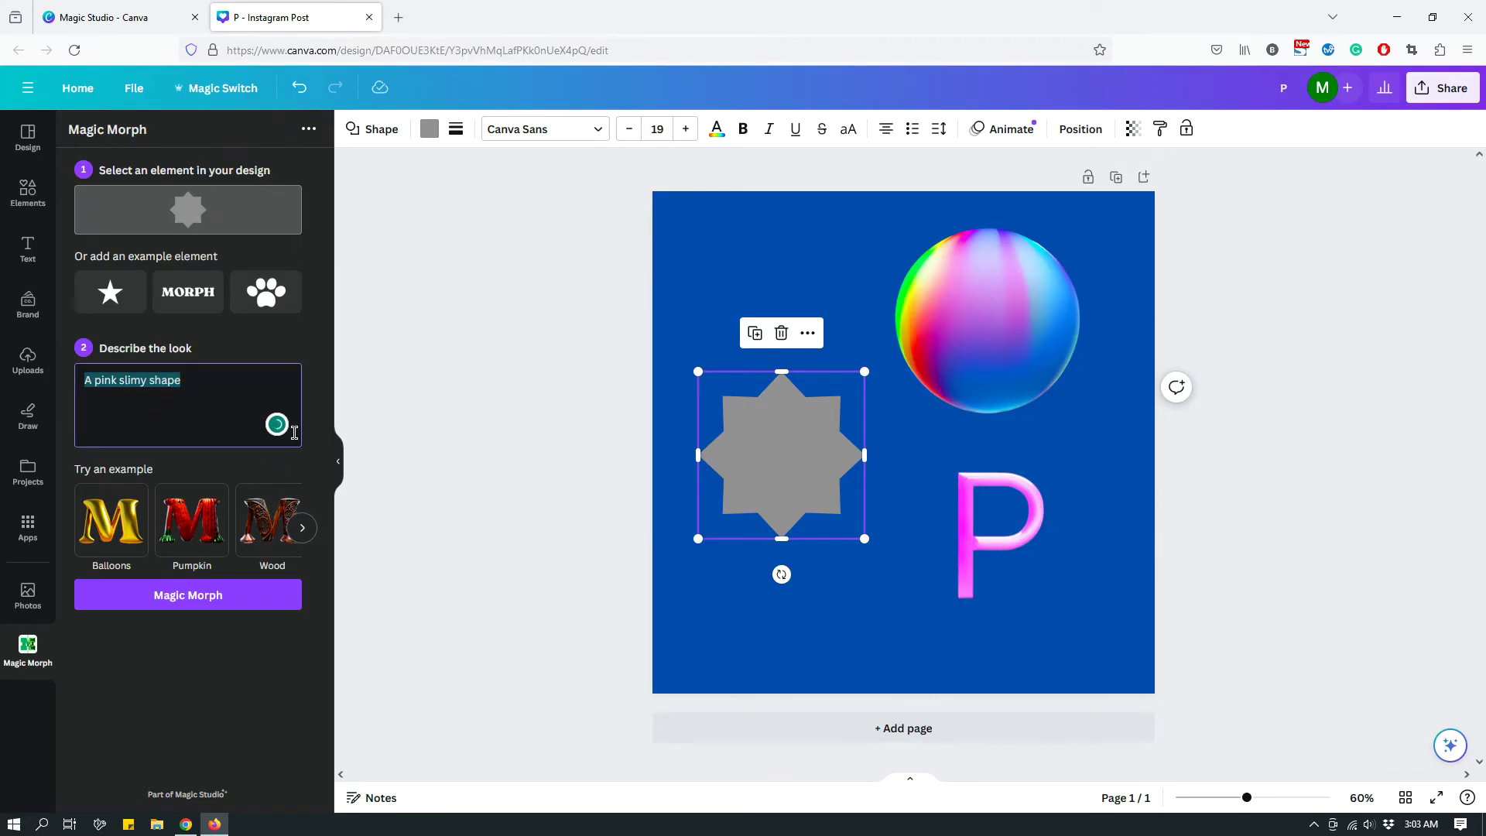
{"action": "type", "text": "A"}
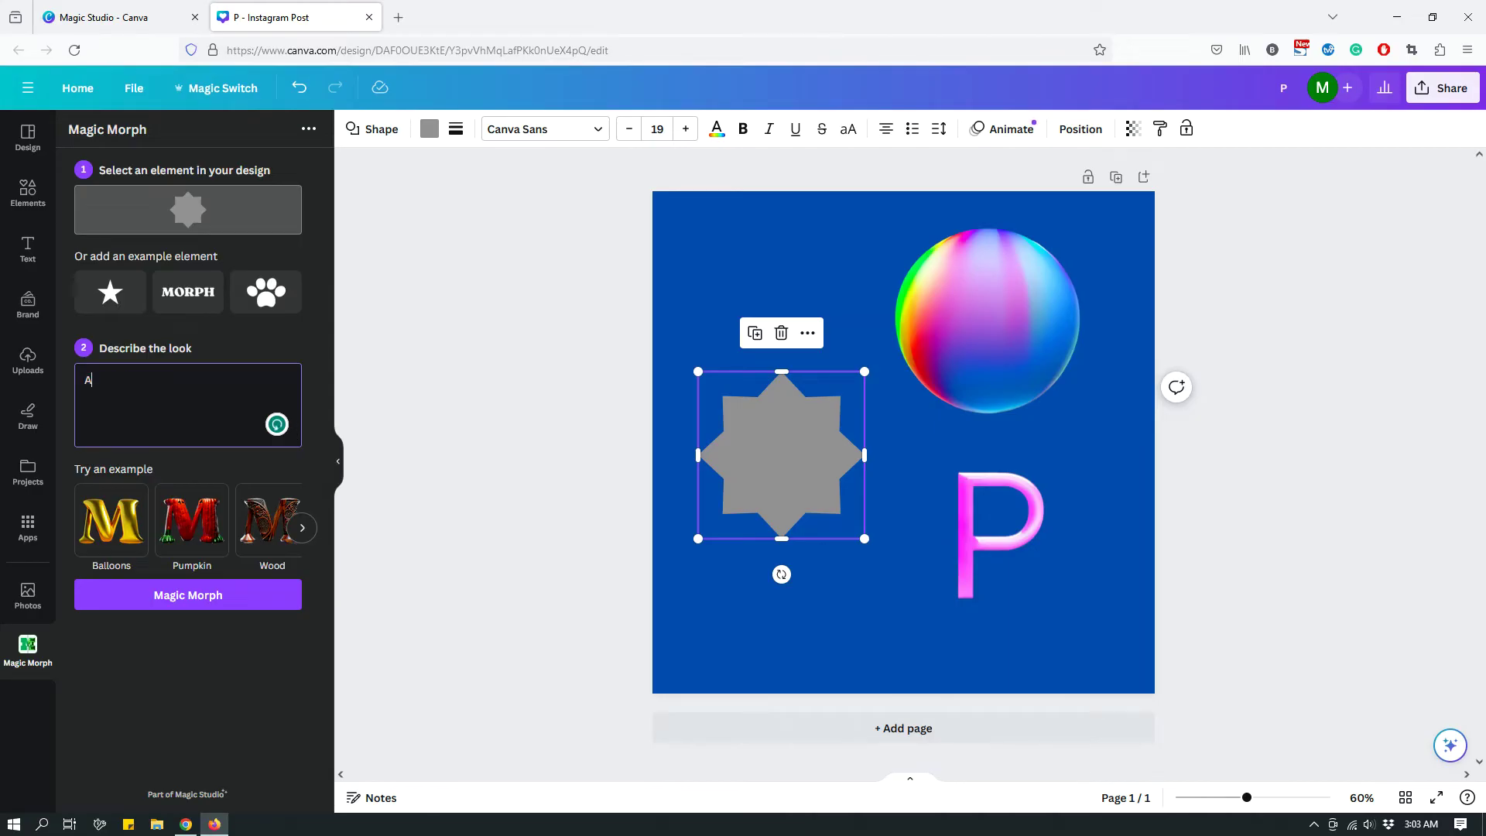
{"action": "type", "text": " blue"}
{"action": "type", "text": "tree-bark textured shape"}
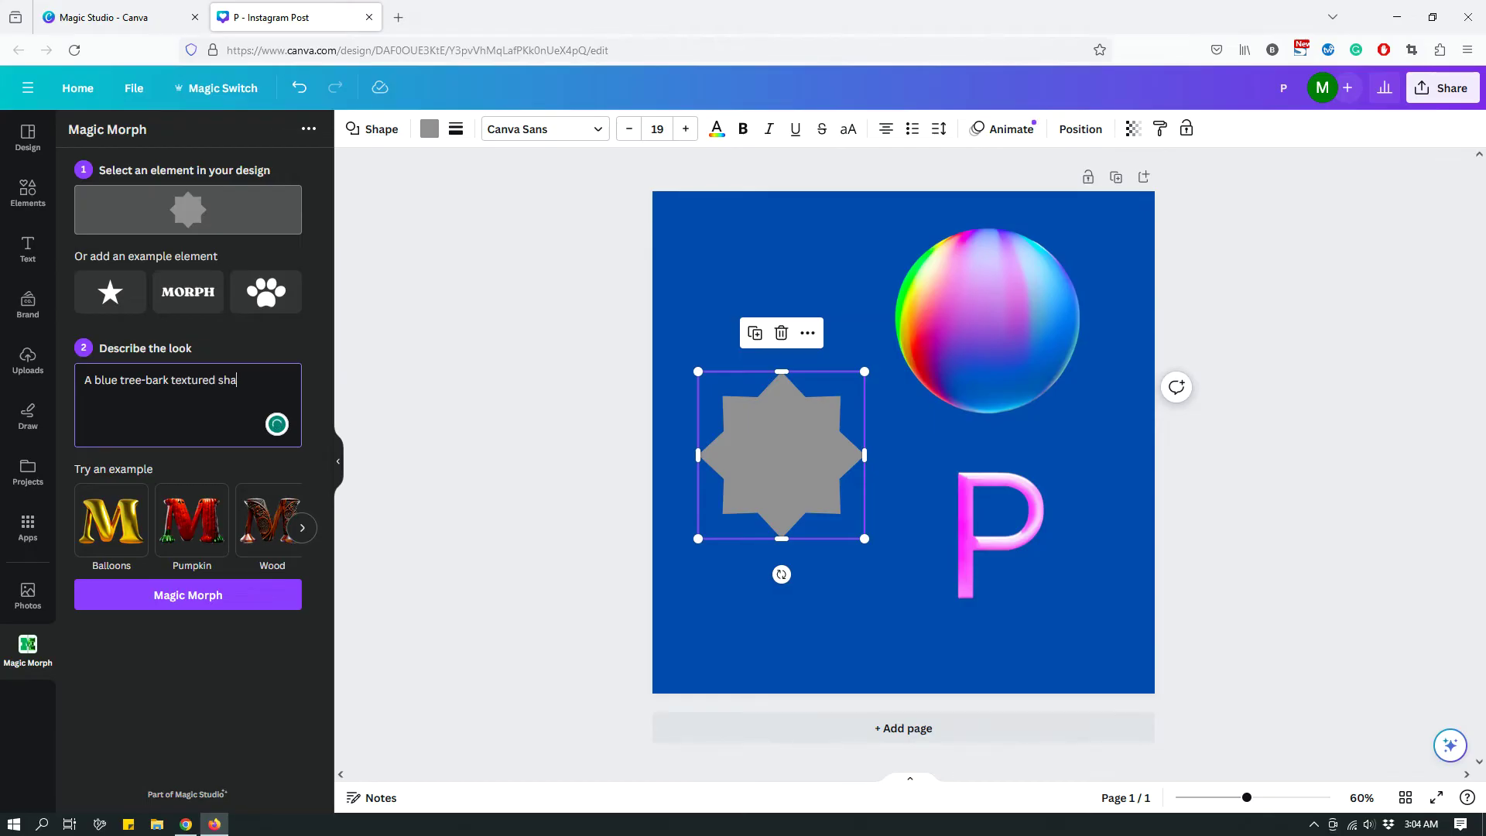
{"action": "left_click", "coordinate": [249, 594]}
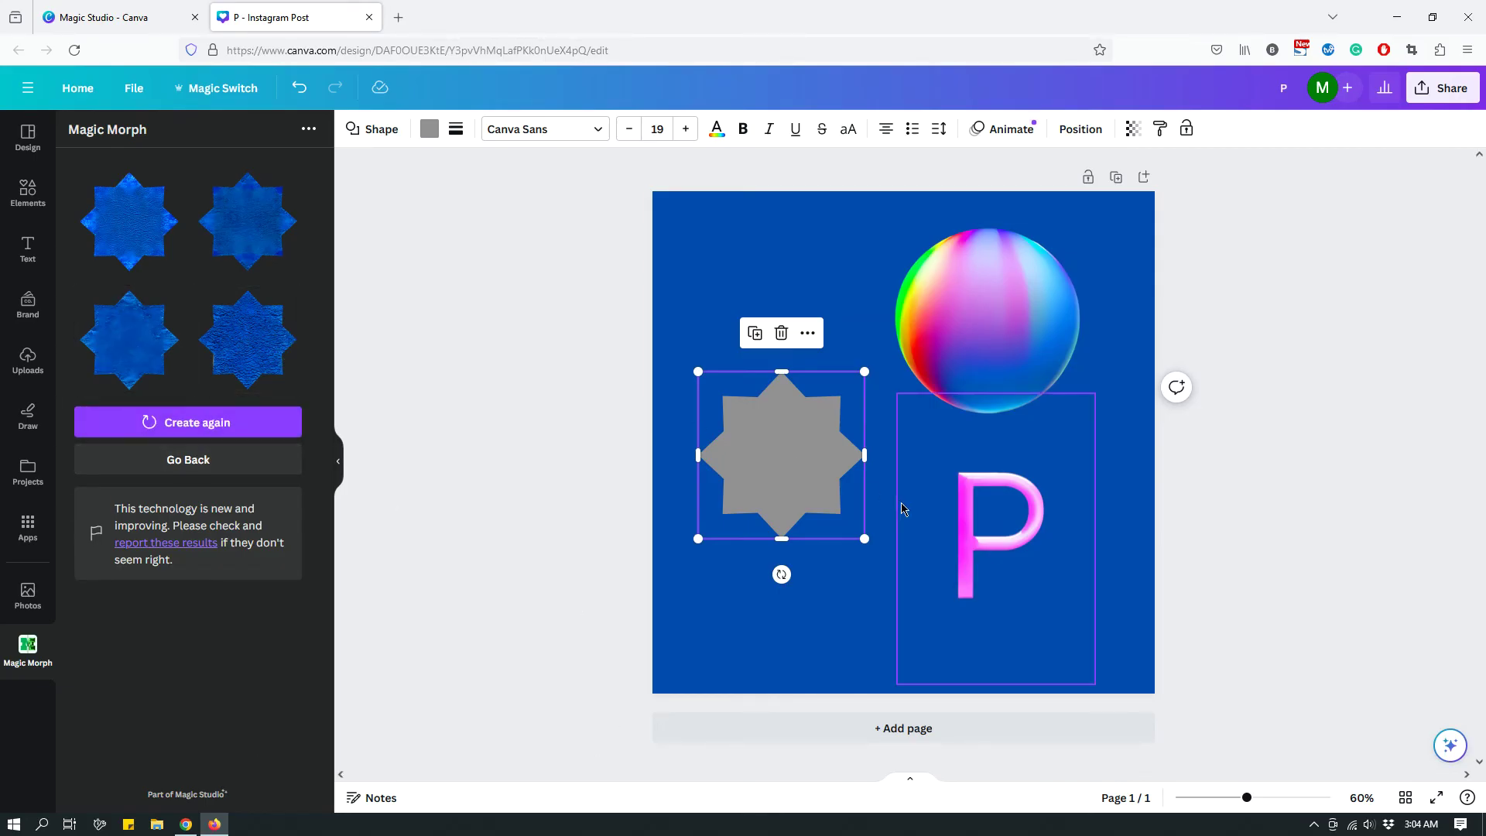
Step: Insert the fourth blue textured star result and move it into the deleted grey star's spot
{"action": "left_click", "coordinate": [730, 267]}
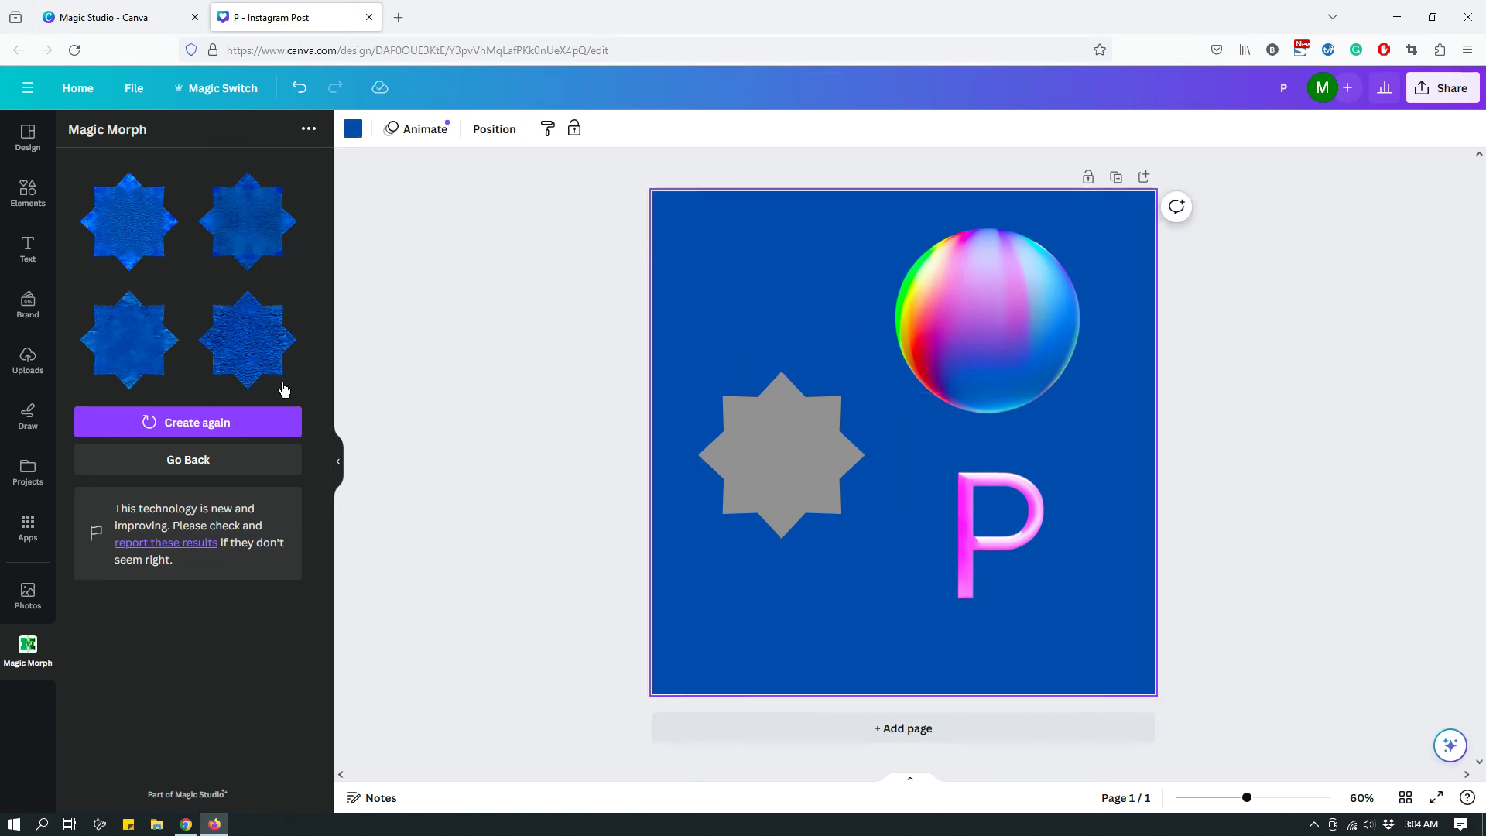
{"action": "left_click", "coordinate": [257, 367]}
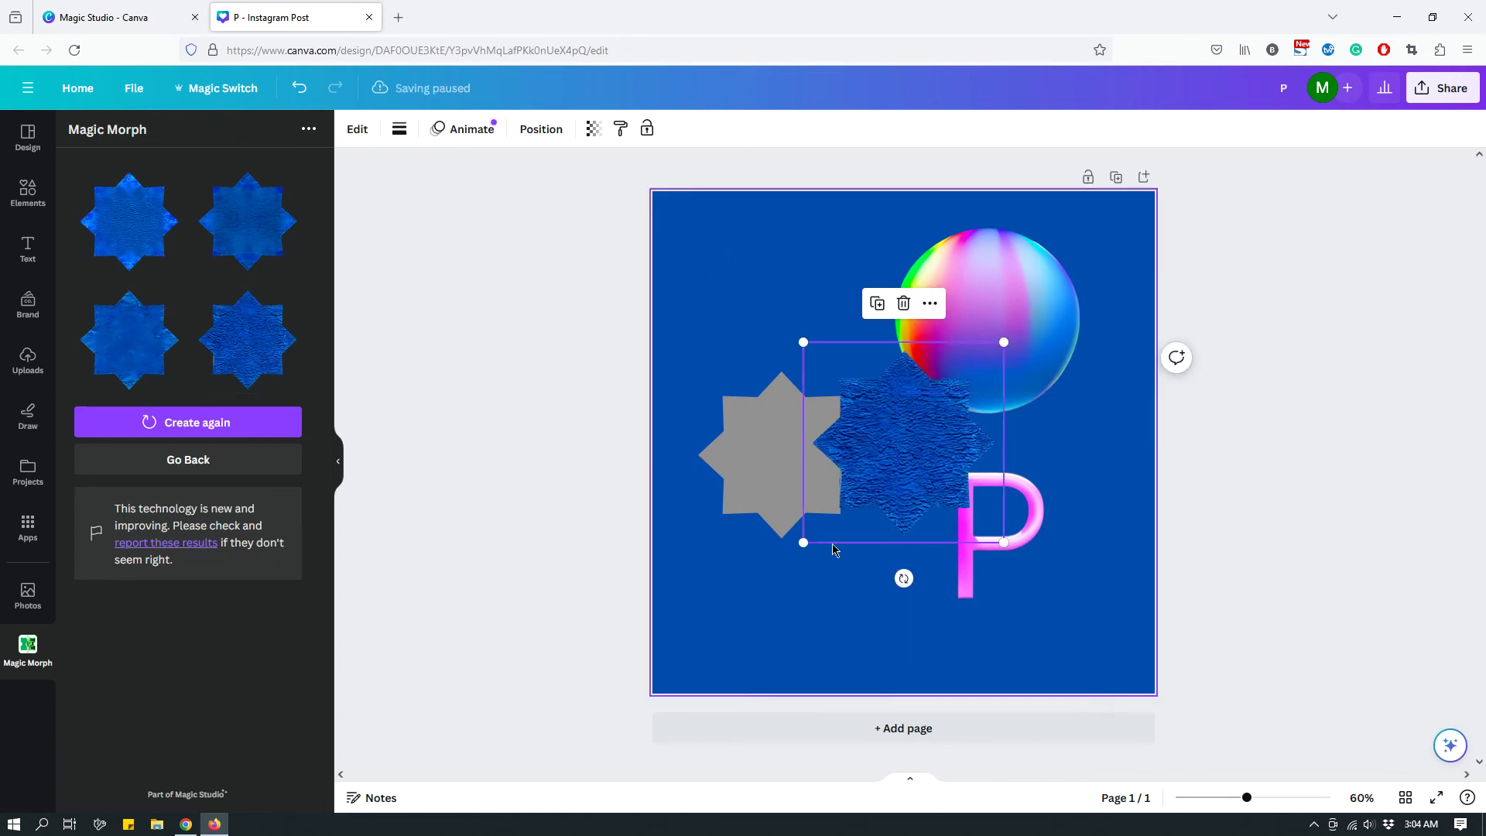
{"action": "left_click", "coordinate": [731, 474]}
{"action": "key", "text": "Delete"}
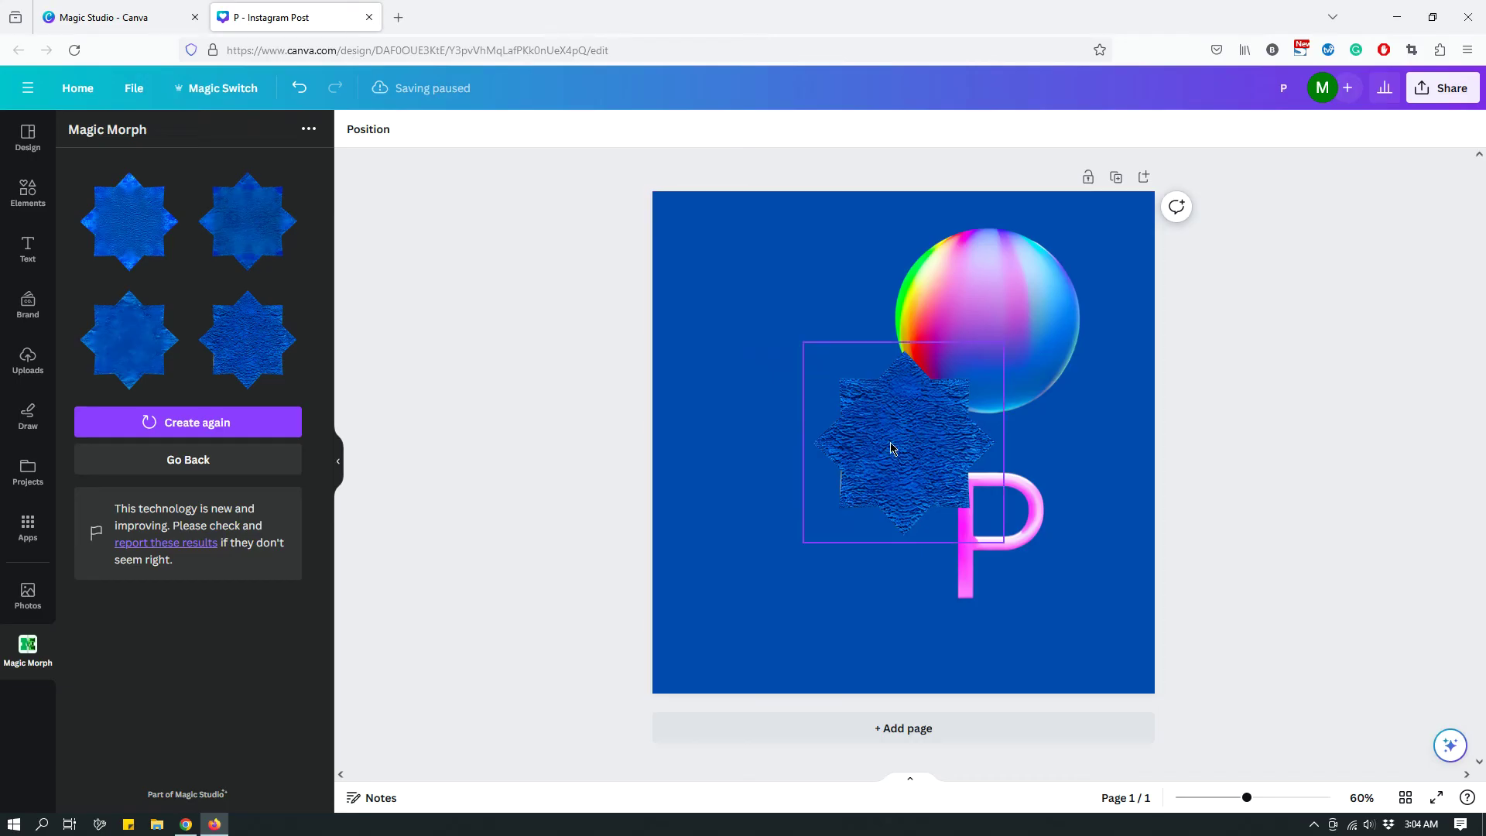
{"action": "left_click_drag", "start_coordinate": [890, 441], "coordinate": [776, 466]}
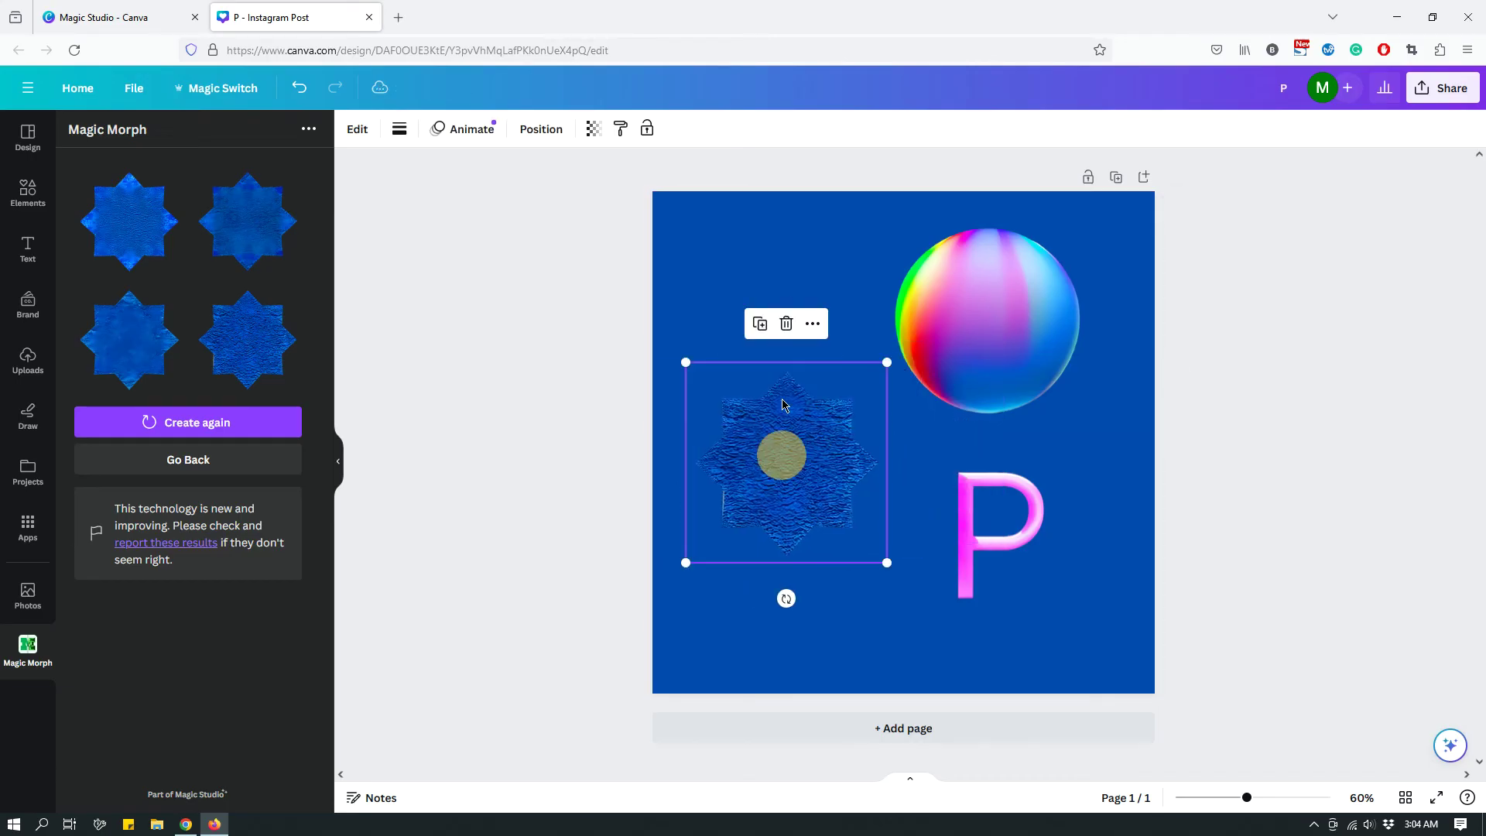
{"action": "left_click", "coordinate": [785, 254]}
Step: Make the page background cyan, then resize the textured star, tilt it about 20° and place it beside the P
{"action": "left_click", "coordinate": [353, 129]}
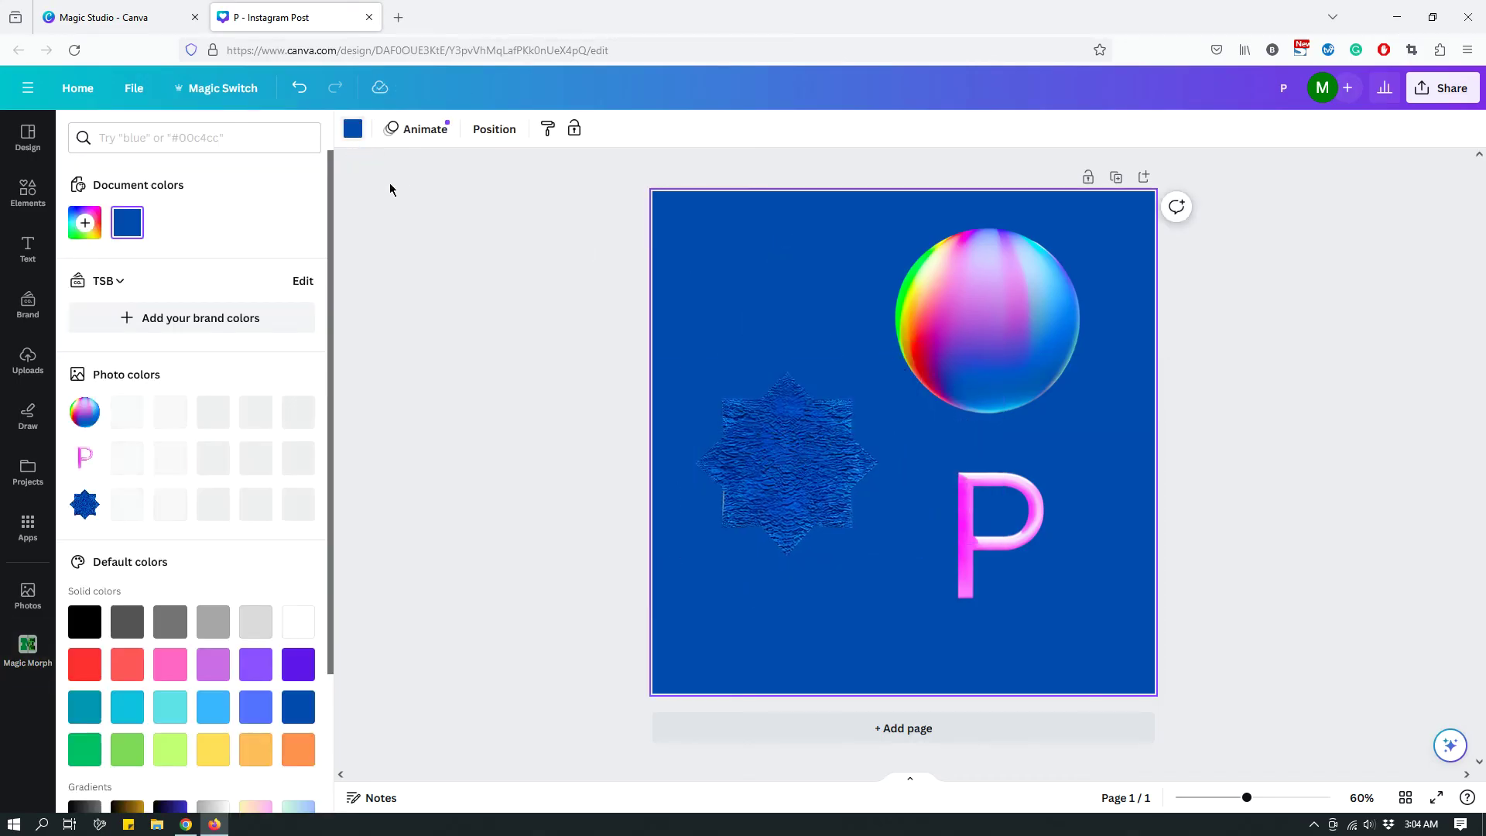
{"action": "left_click", "coordinate": [136, 711]}
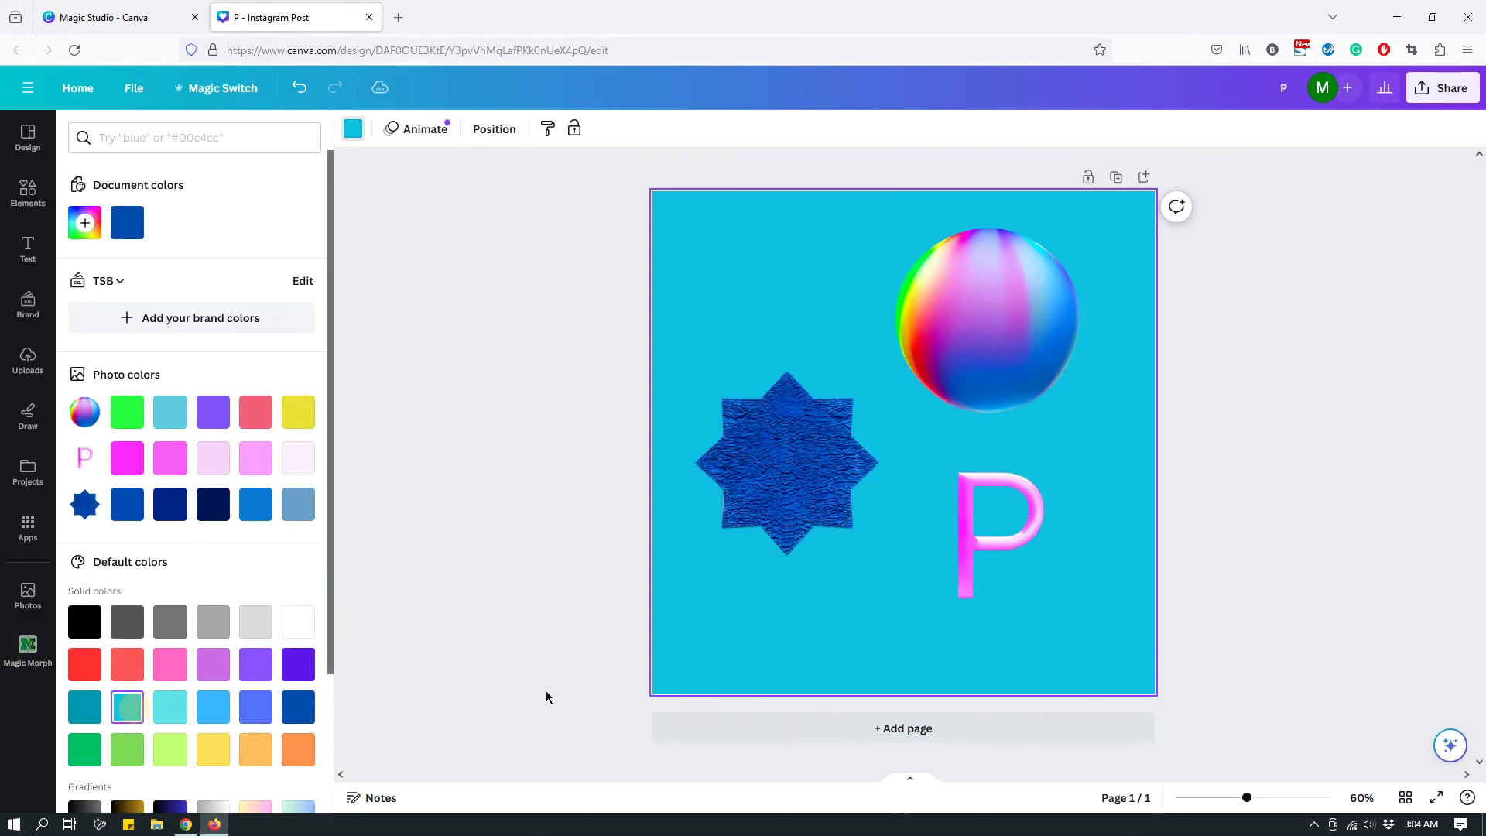
{"action": "left_click", "coordinate": [788, 489]}
{"action": "left_click_drag", "start_coordinate": [887, 362], "coordinate": [987, 303]}
{"action": "left_click_drag", "start_coordinate": [686, 563], "coordinate": [671, 580]}
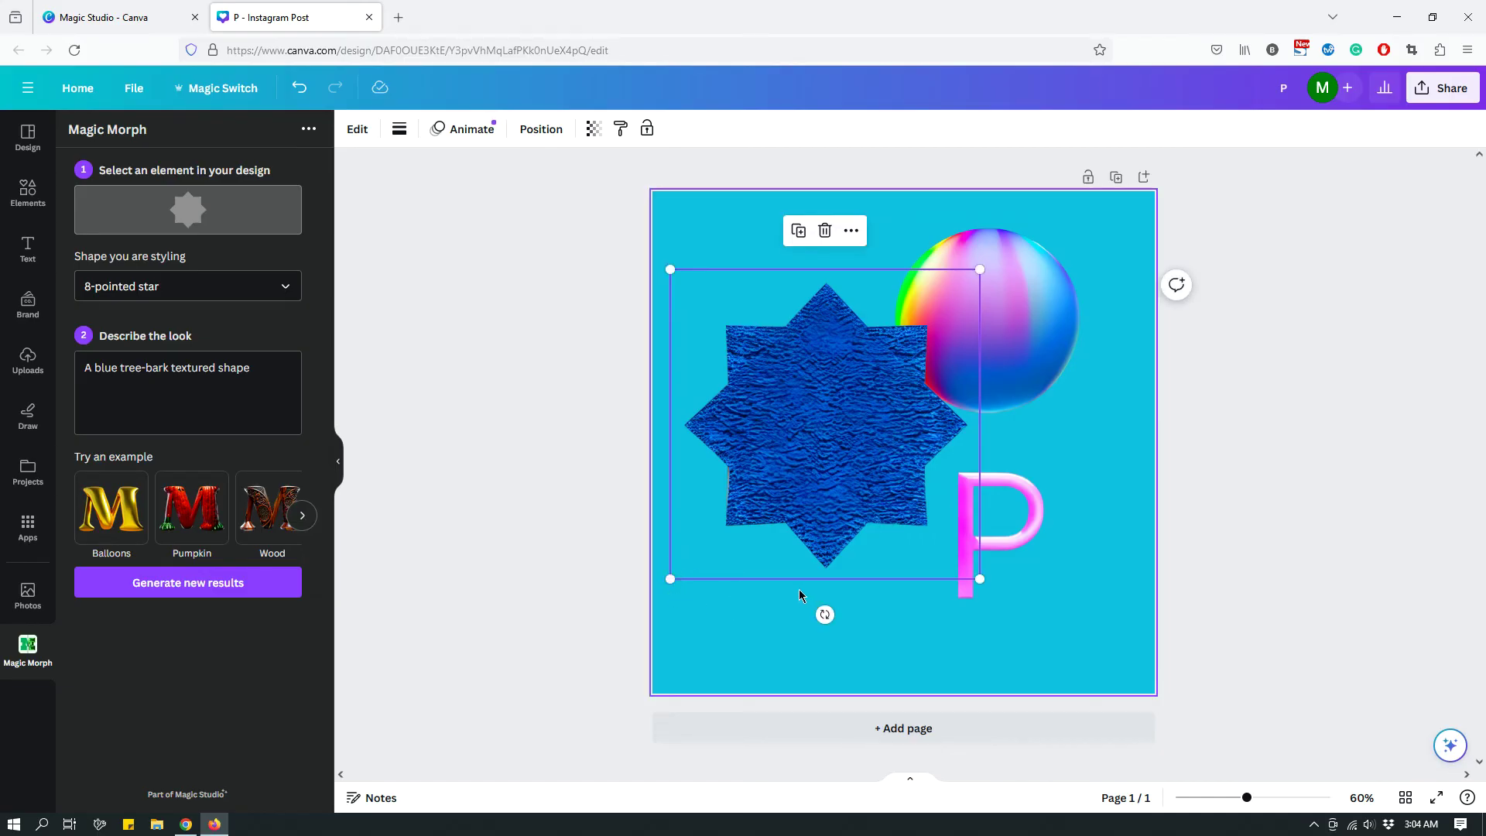
{"action": "left_click_drag", "start_coordinate": [984, 577], "coordinate": [926, 511]}
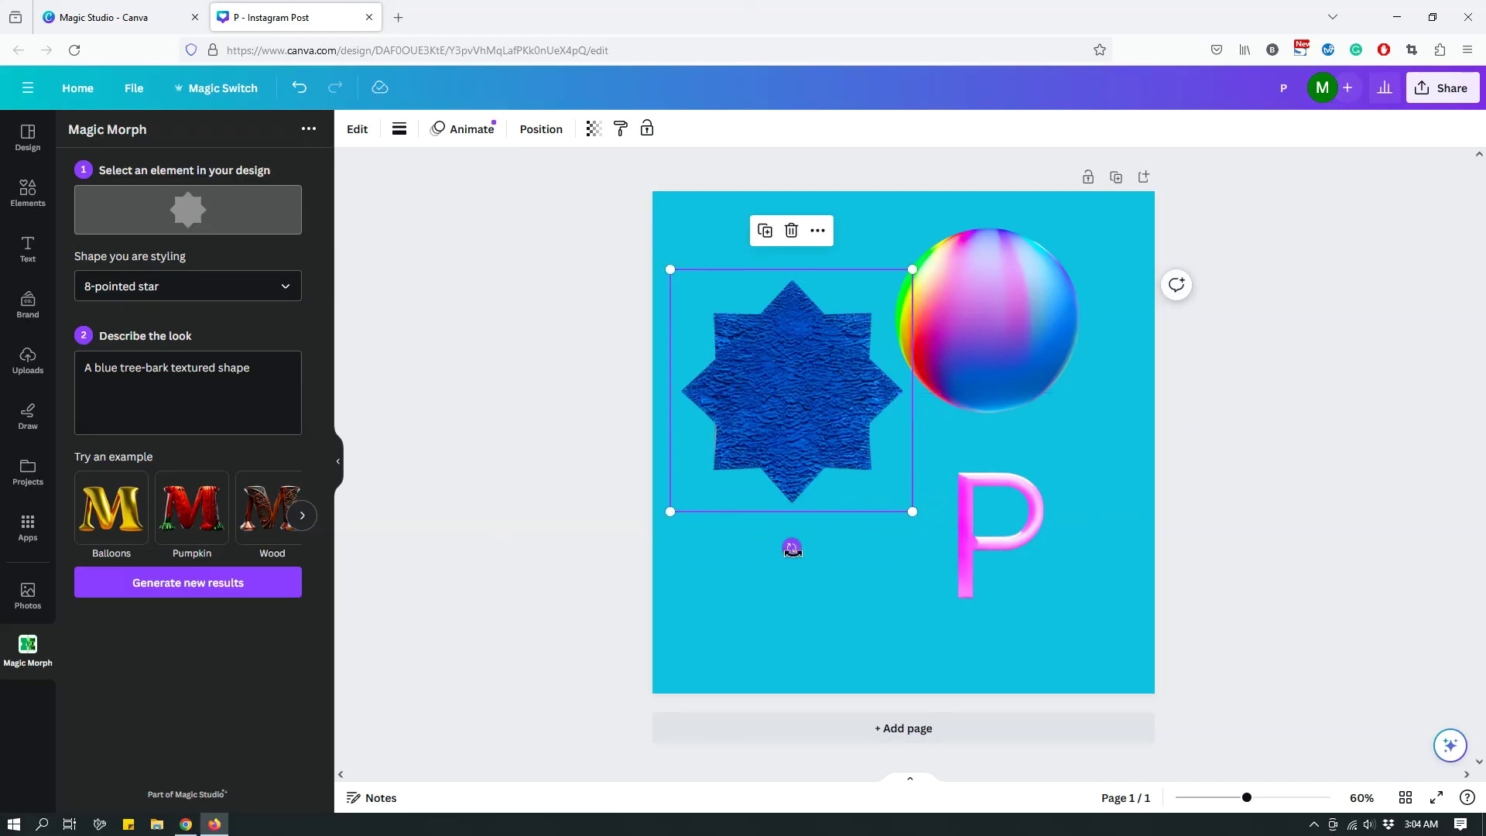
{"action": "left_click_drag", "start_coordinate": [789, 544], "coordinate": [837, 551]}
{"action": "left_click_drag", "start_coordinate": [825, 416], "coordinate": [837, 495]}
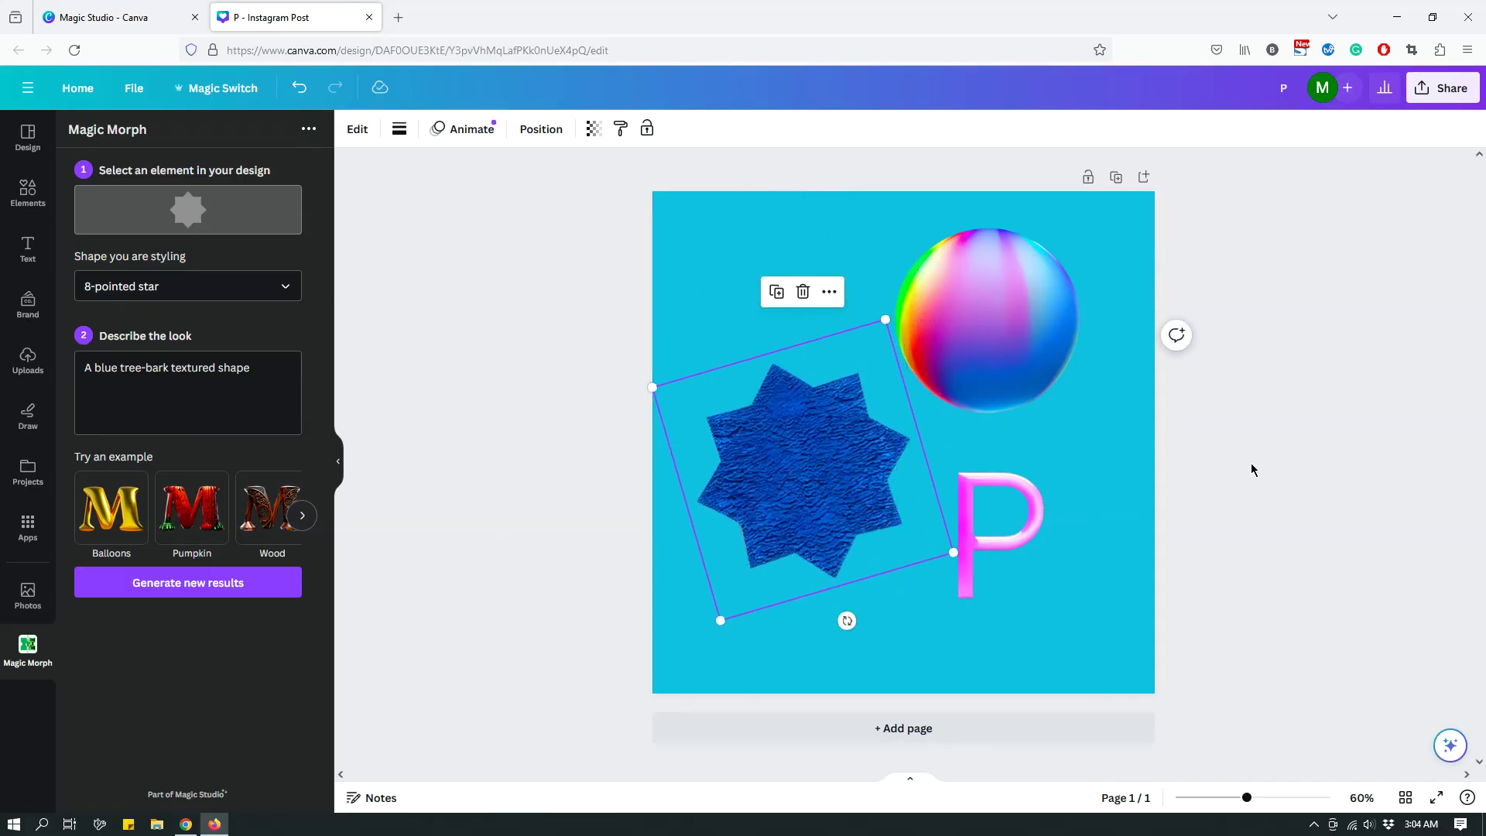